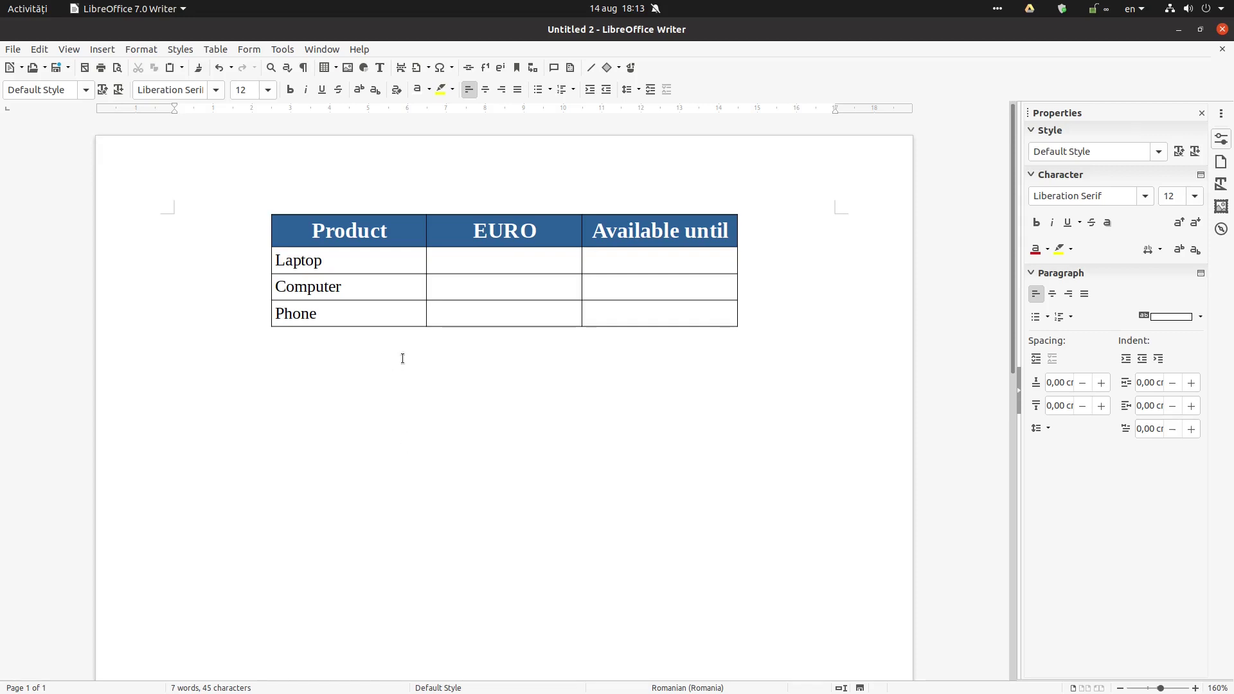
# - Enter 500 in the Laptop row's EURO cell
pyautogui.click(529, 264)
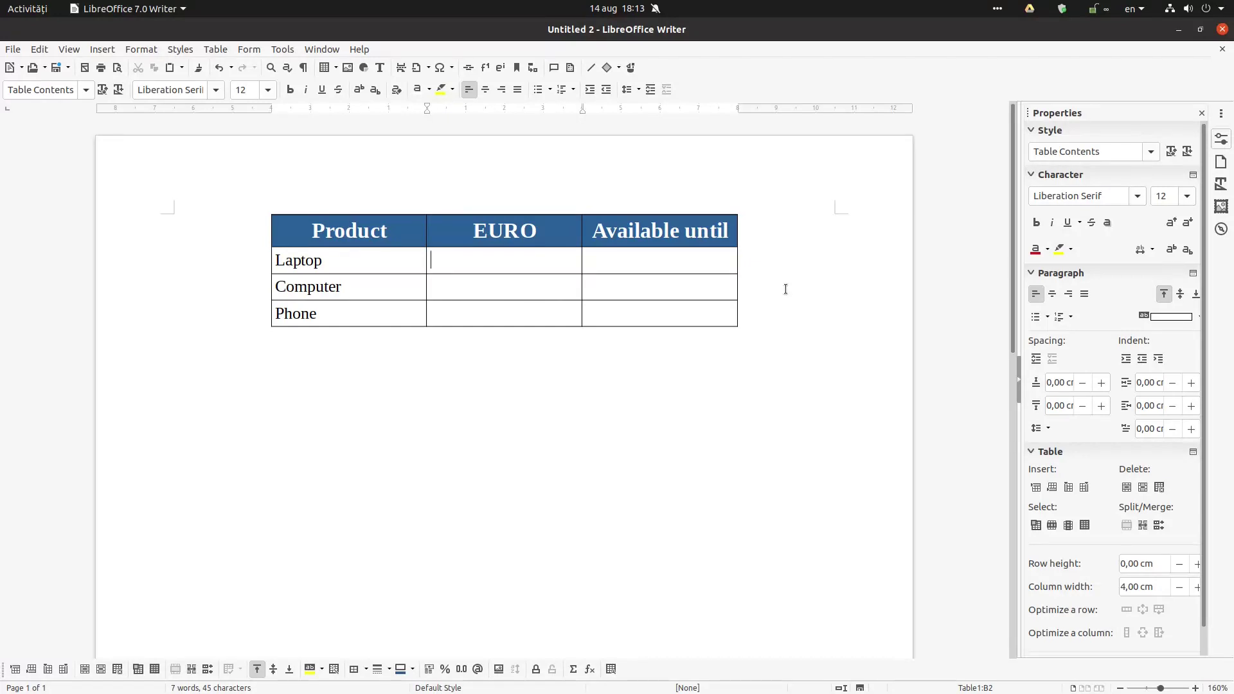
pyautogui.write('500')
# - Enable number recognition, number format recognition and alignment in Writer's Table options
pyautogui.click(278, 50)
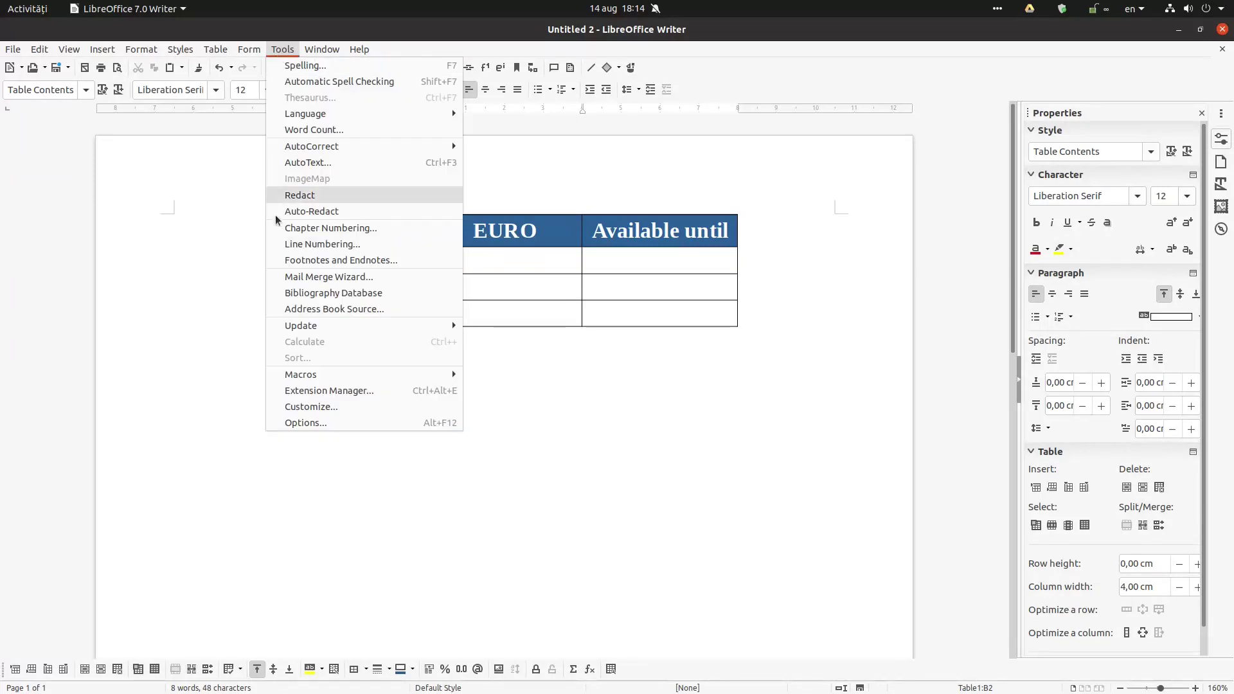
pyautogui.click(315, 422)
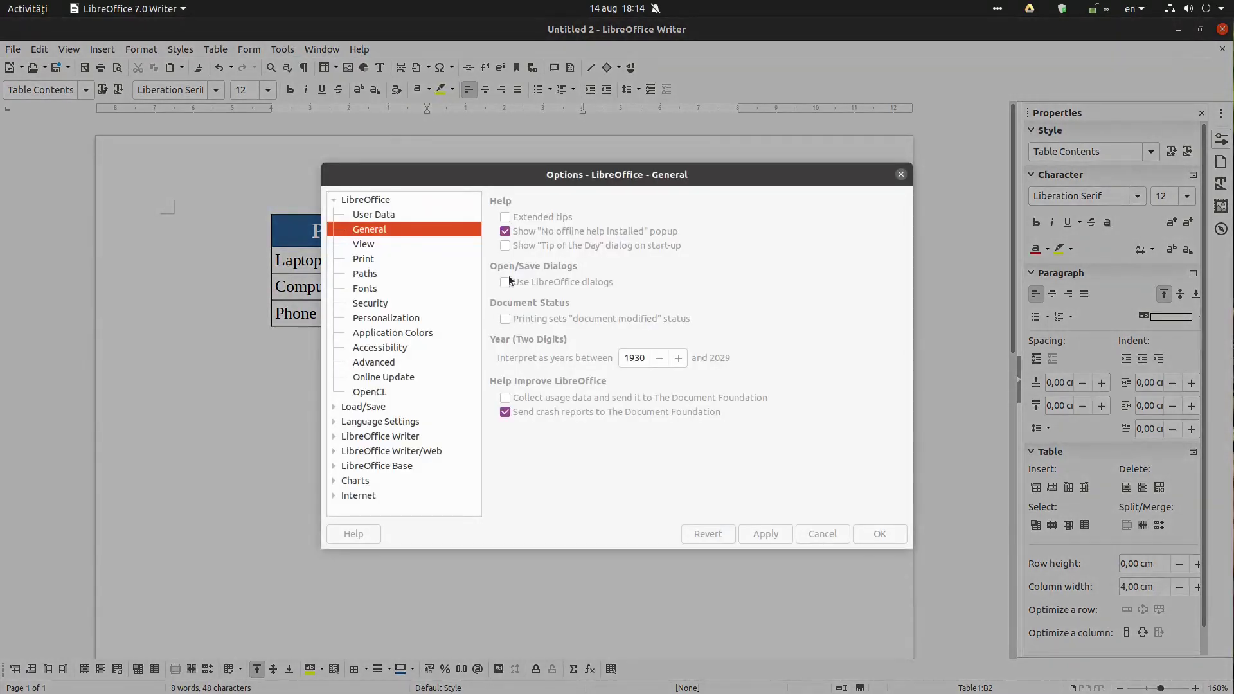
pyautogui.click(334, 437)
pyautogui.click(395, 436)
pyautogui.scroll(-3, 399, 424)
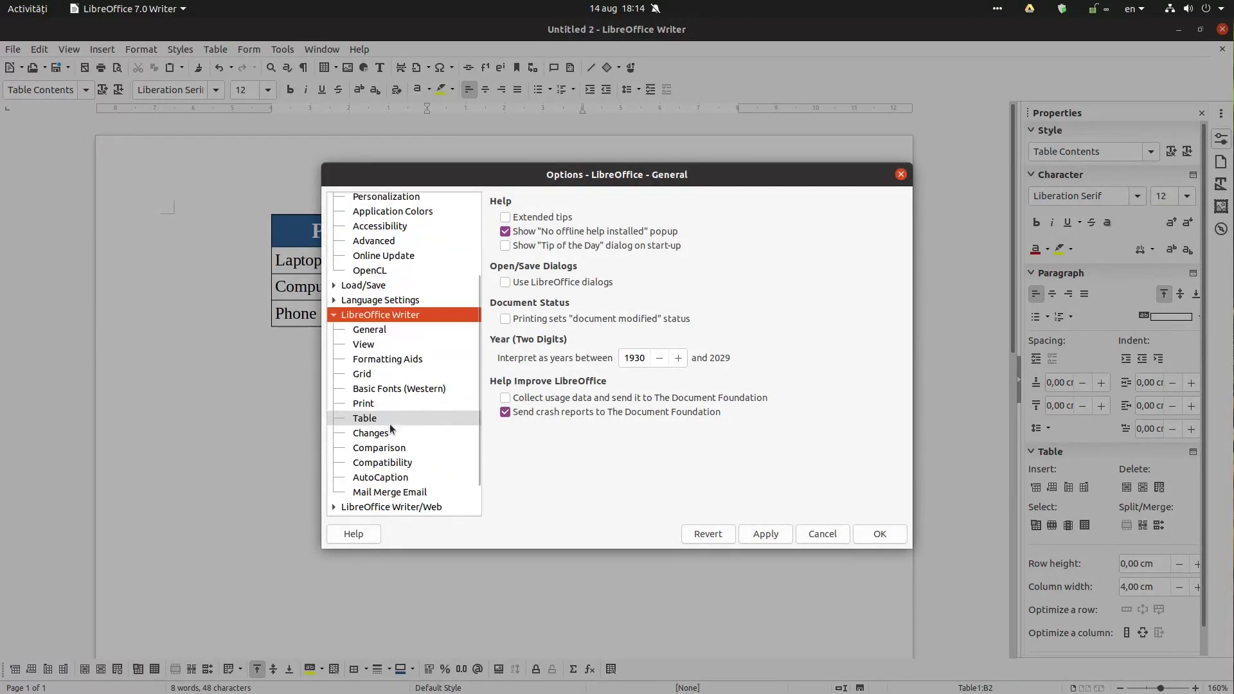
pyautogui.click(369, 428)
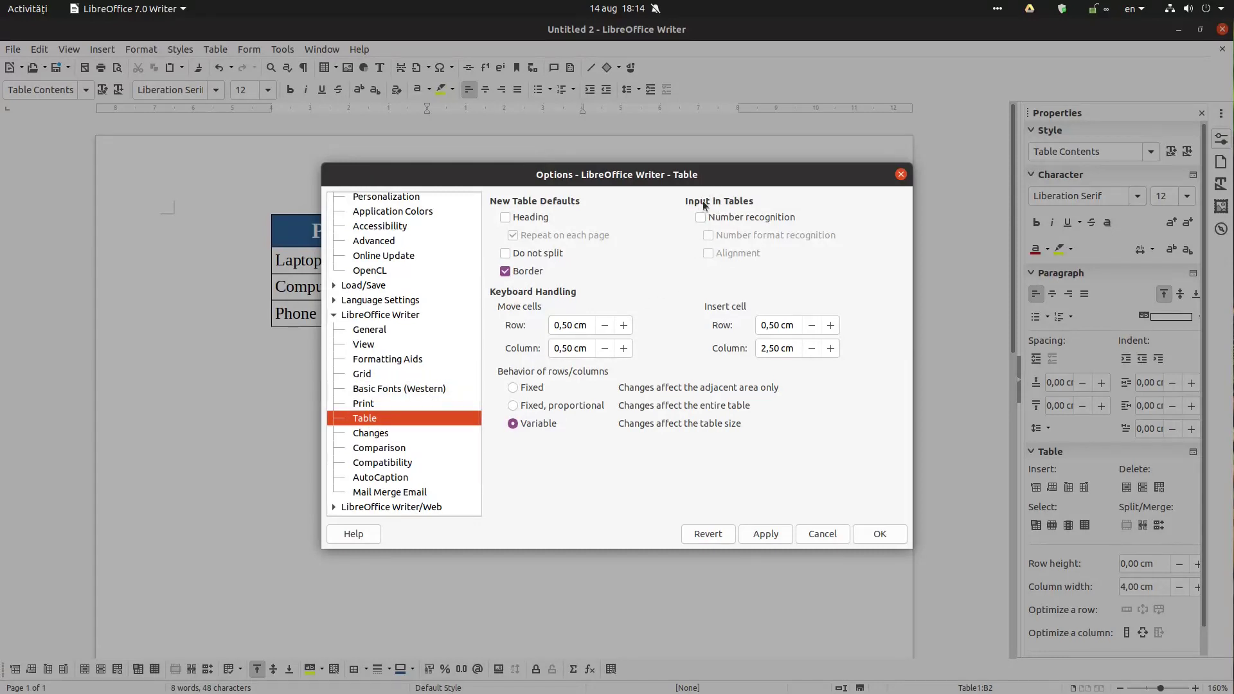
pyautogui.click(727, 216)
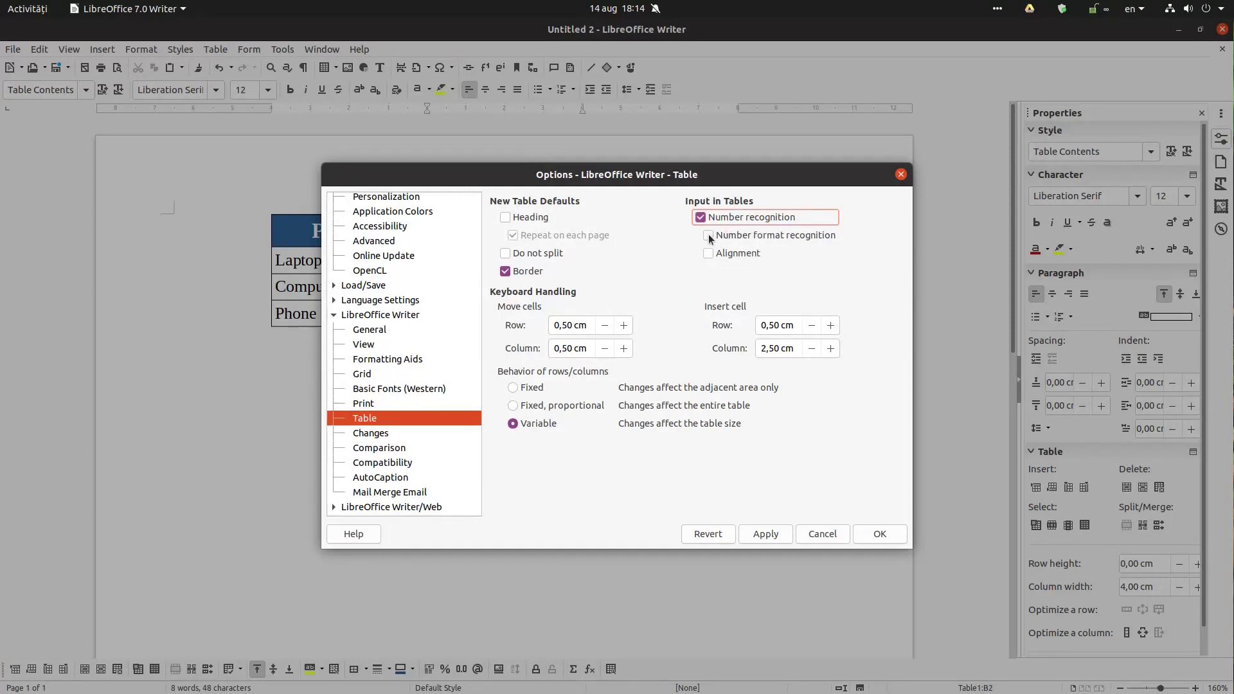
pyautogui.click(809, 234)
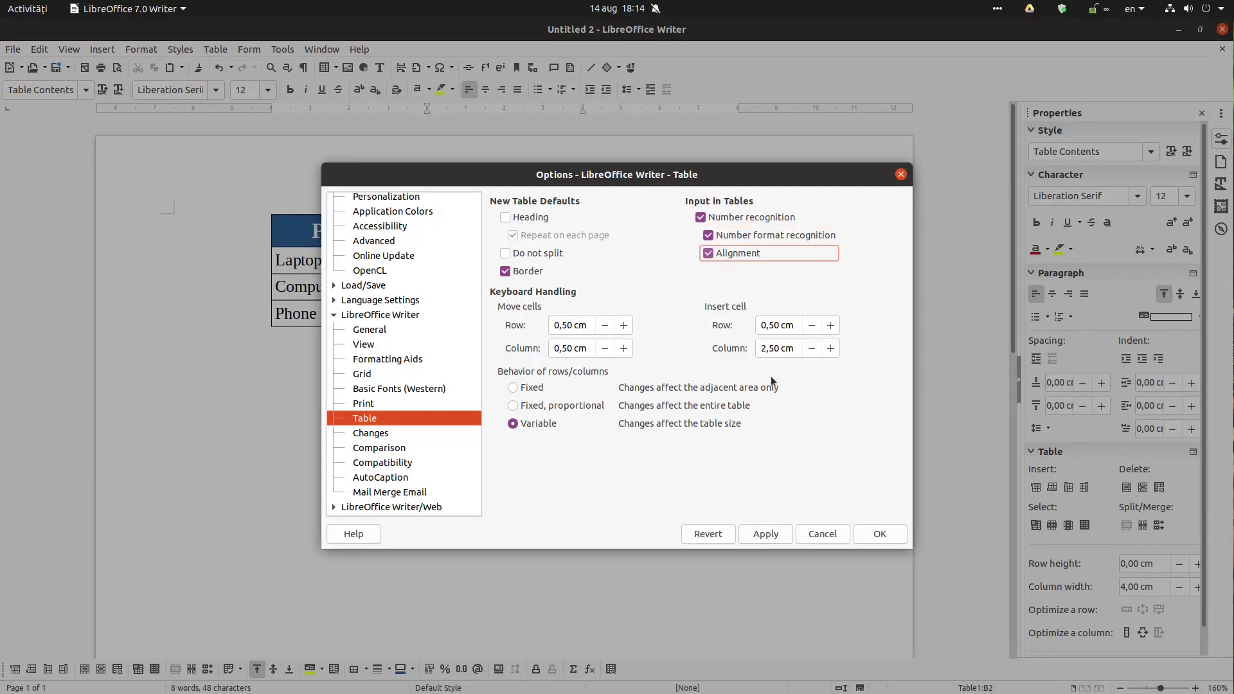
pyautogui.click(765, 534)
# - Close the options and make first entries in the Computer and Phone EURO cells
pyautogui.click(865, 534)
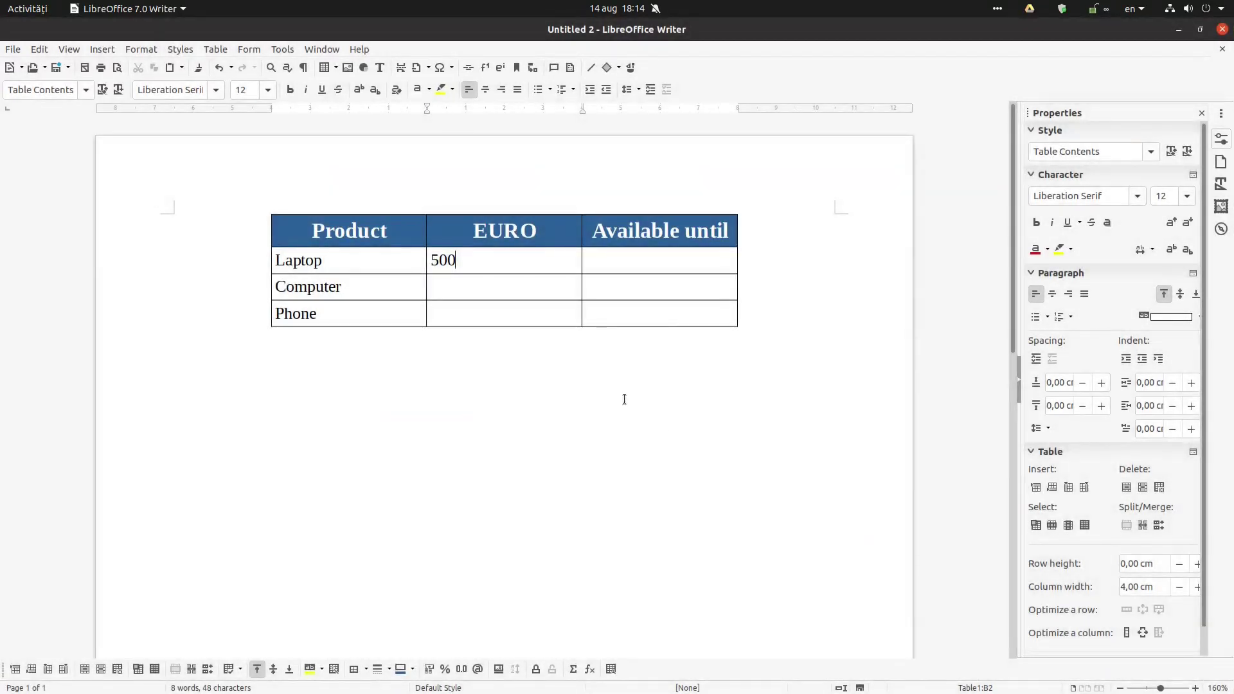
pyautogui.click(562, 282)
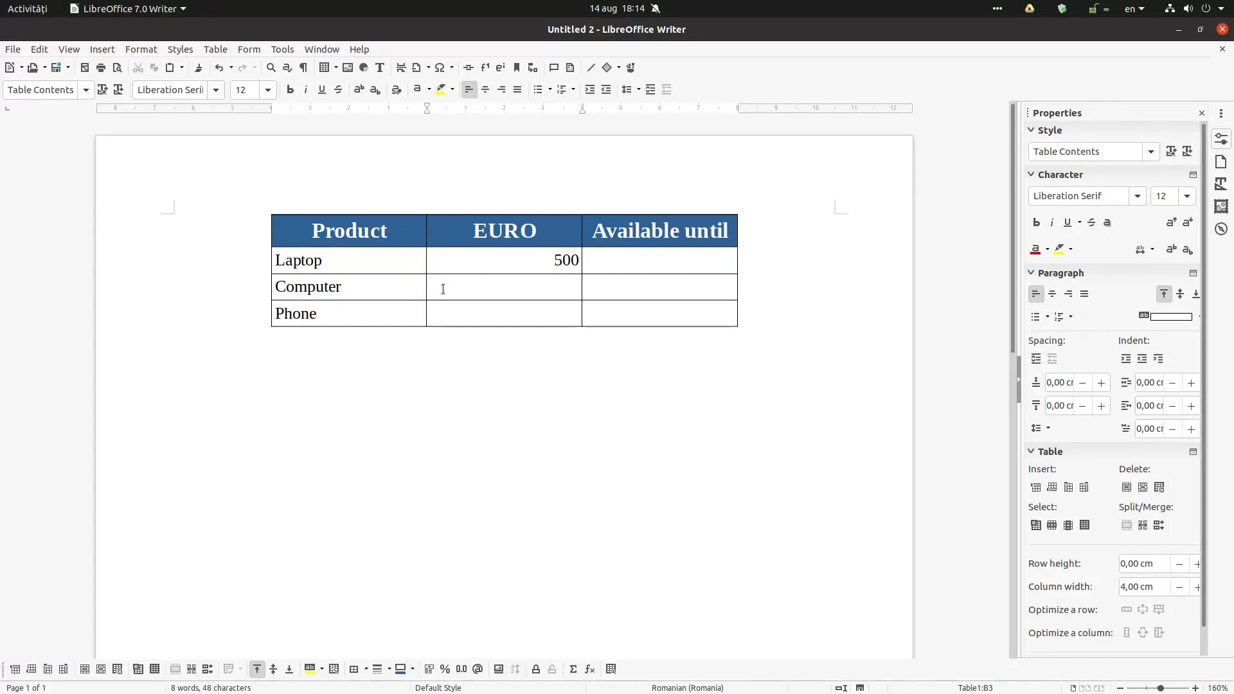
pyautogui.write('df')
pyautogui.click(458, 309)
pyautogui.write('56')
pyautogui.click(471, 355)
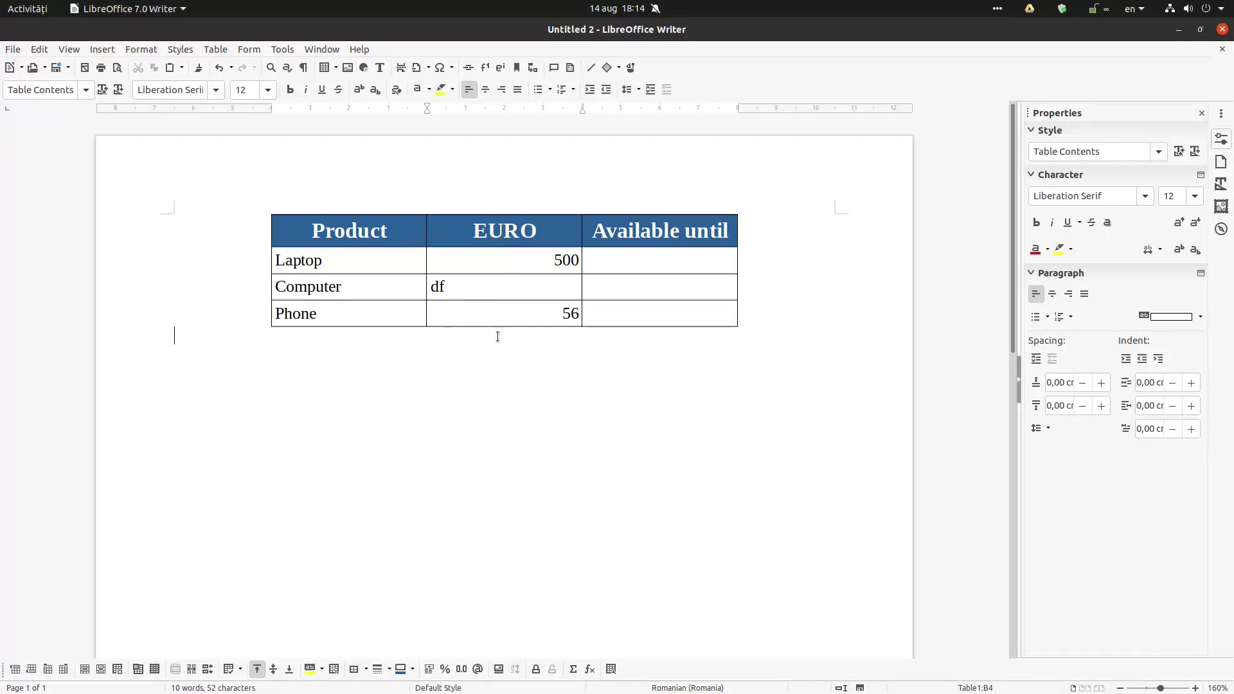
# - Correct the Computer price to 750 and the Phone price to 250
pyautogui.click(498, 280)
pyautogui.press('BackSpace')
pyautogui.press('BackSpace')
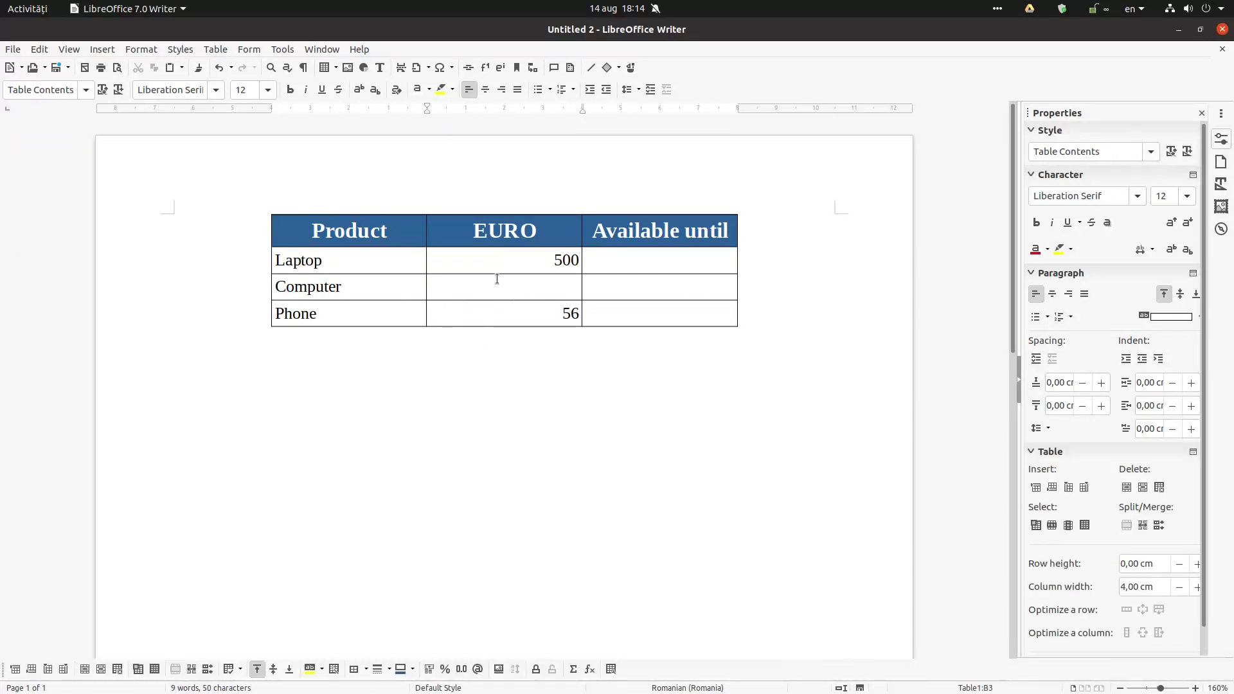
pyautogui.write('750')
pyautogui.press('Down')
pyautogui.press('BackSpace')
pyautogui.press('BackSpace')
pyautogui.write('50')
pyautogui.click(648, 391)
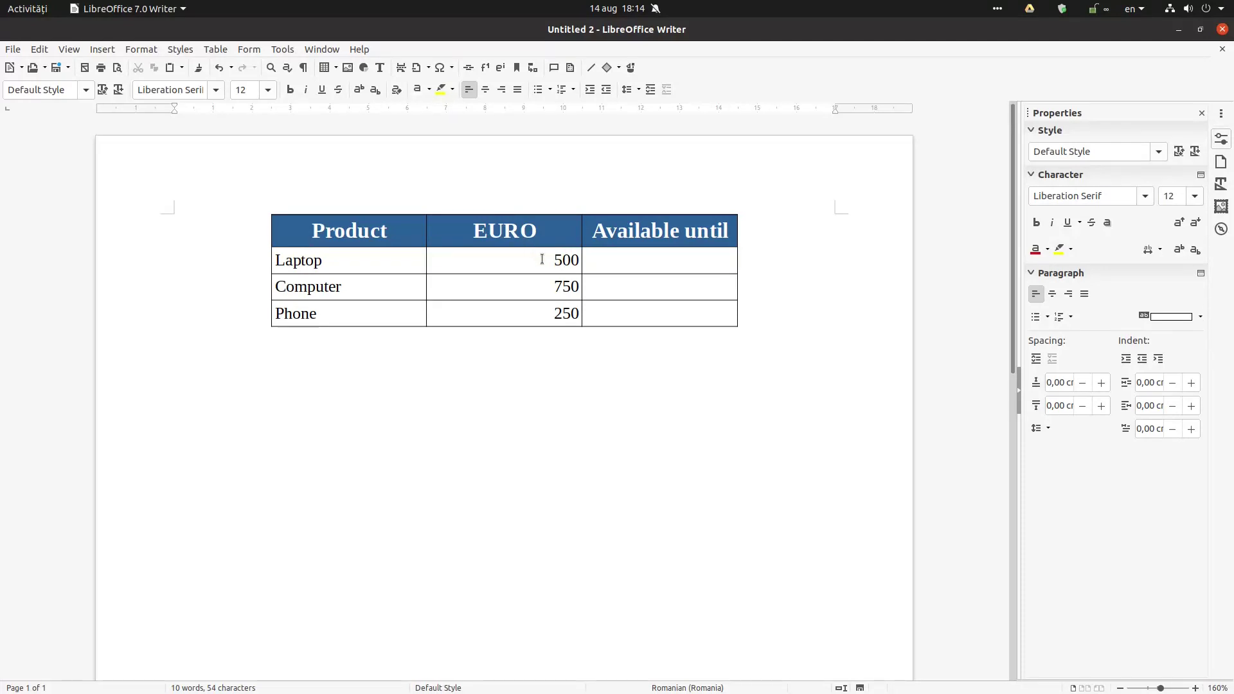
# - Apply the EUR € English (Ireland) currency format to the three EURO price cells
pyautogui.doubleClick(560, 260)
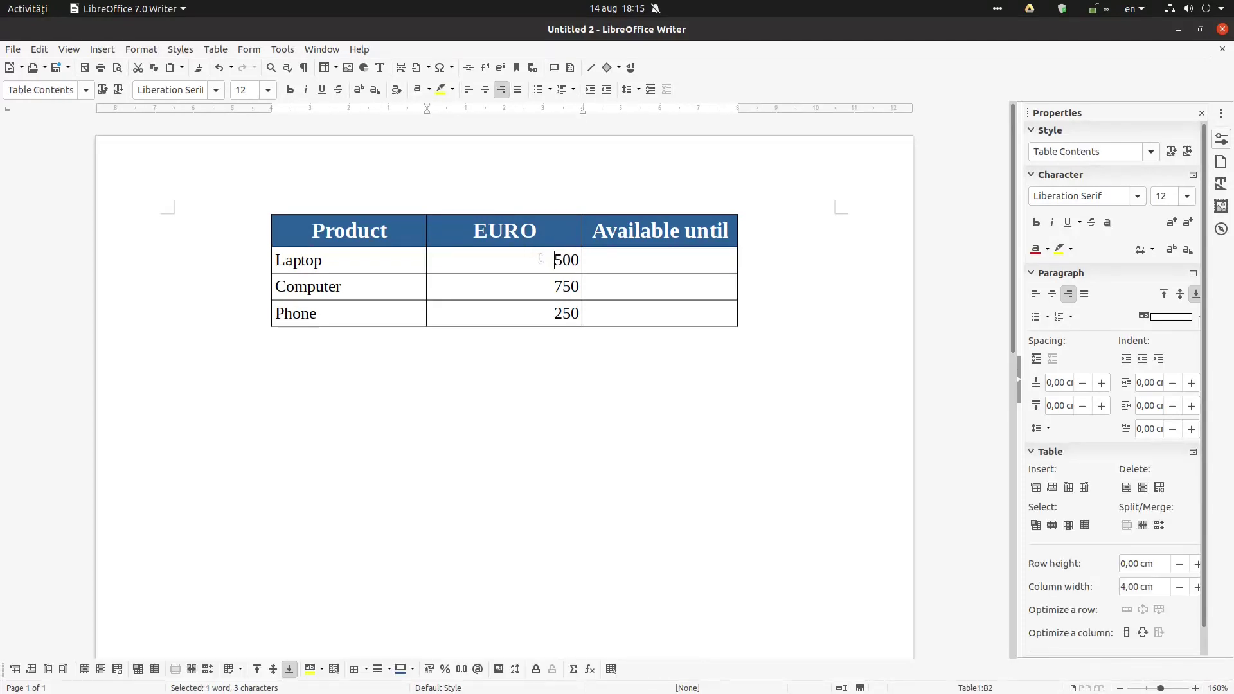
pyautogui.moveTo(560, 260); pyautogui.dragTo(552, 309)
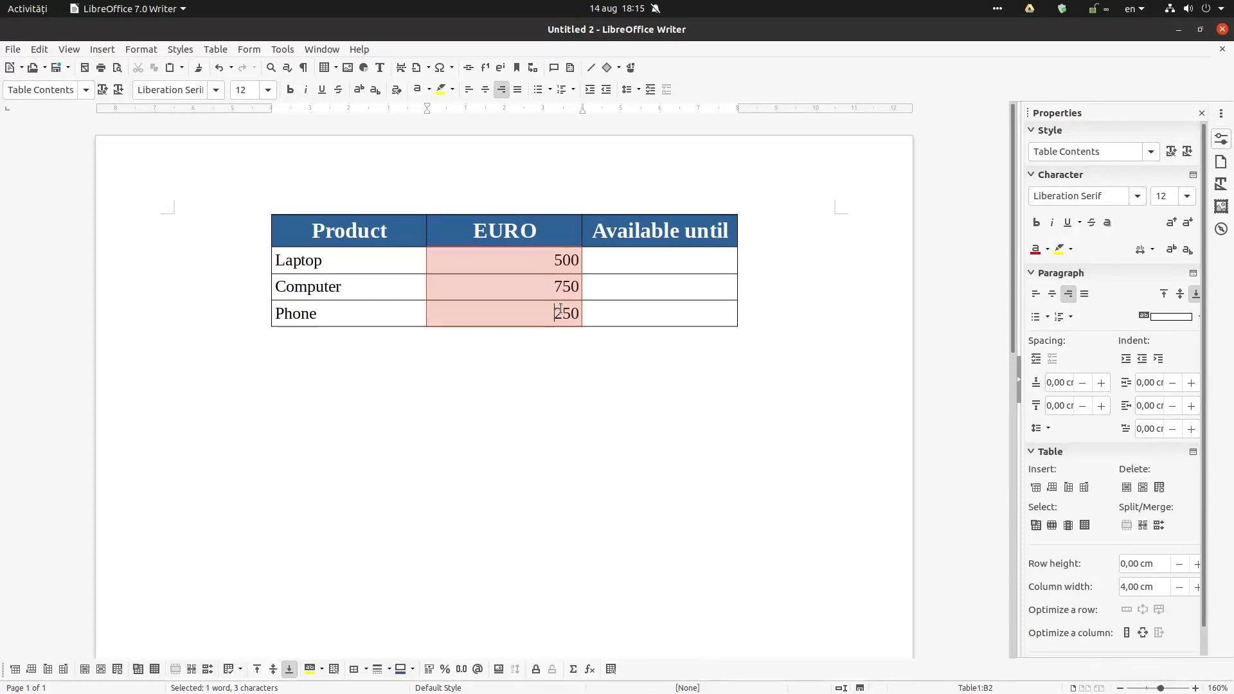
pyautogui.click(215, 50)
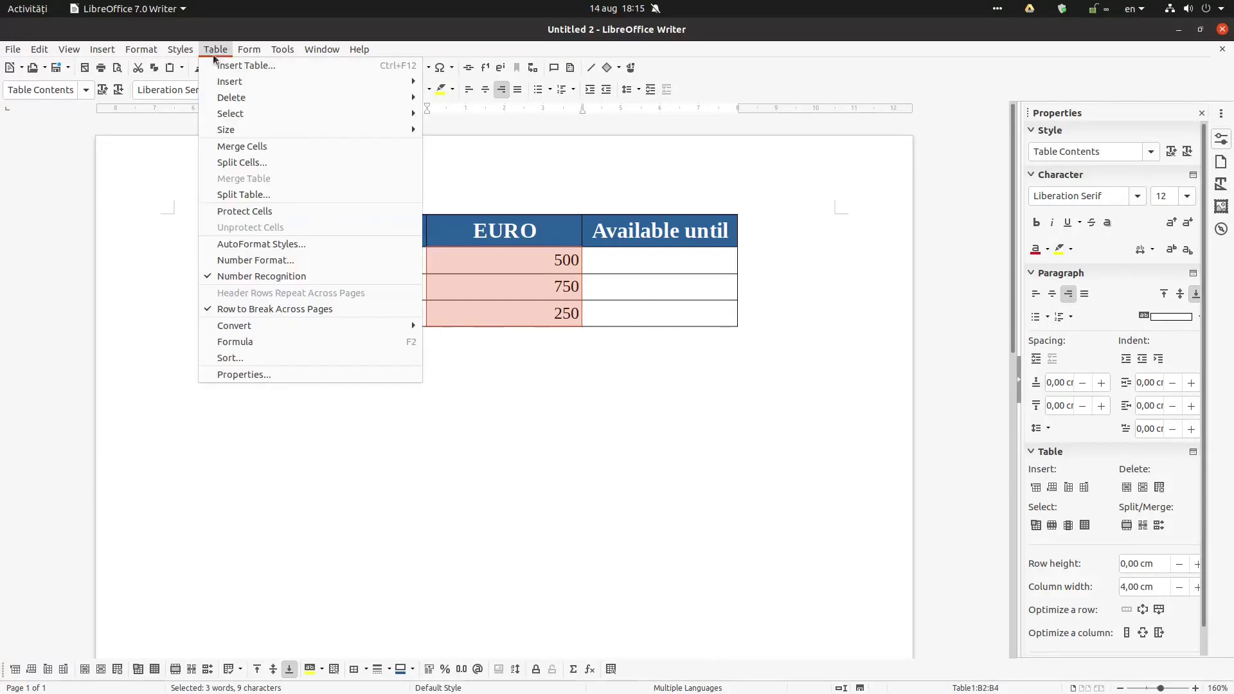
pyautogui.click(245, 260)
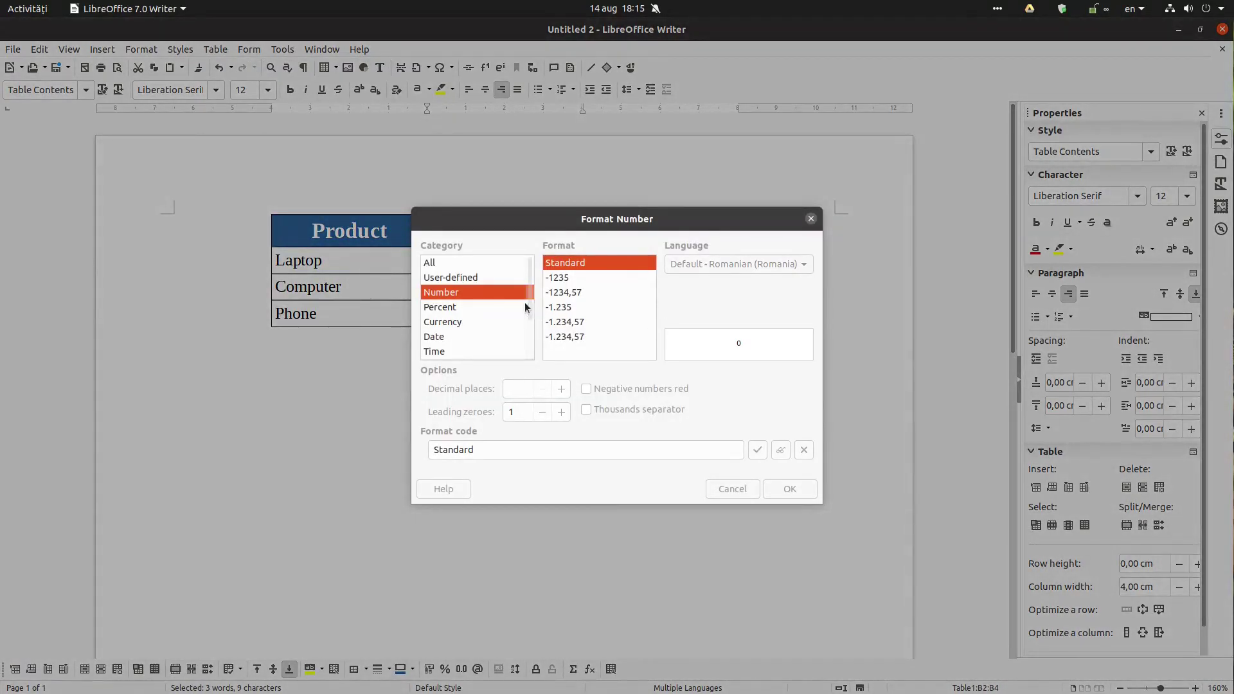
pyautogui.click(463, 321)
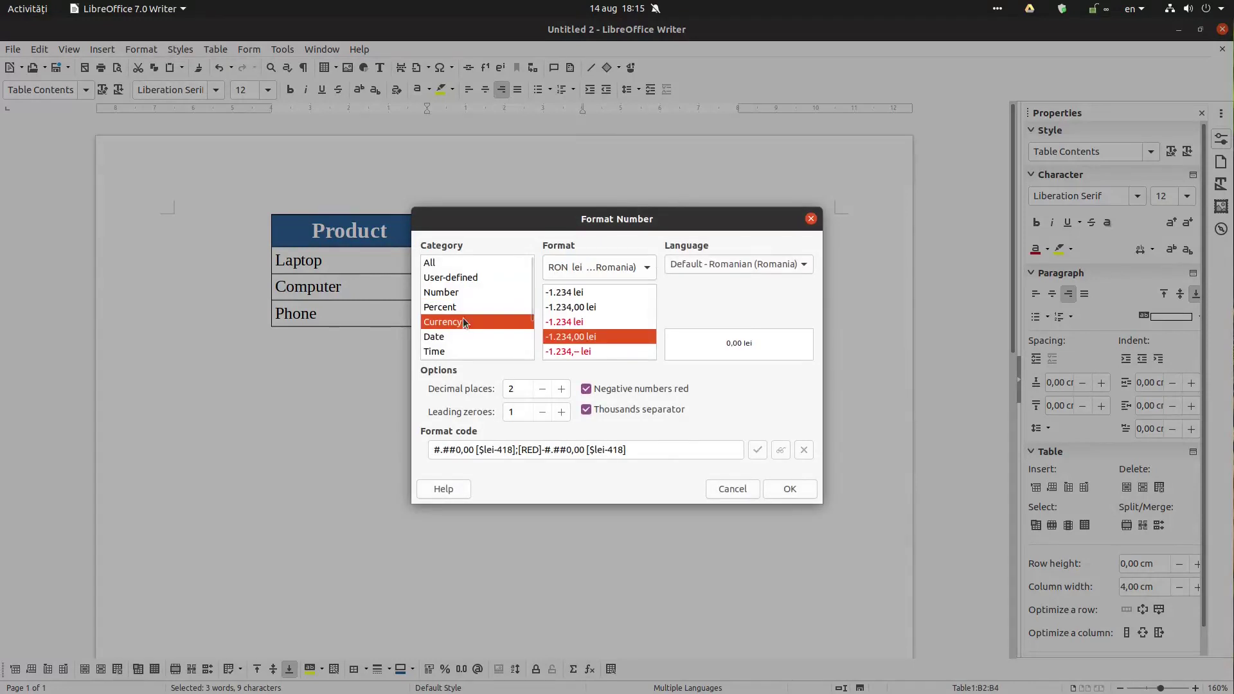
pyautogui.click(616, 269)
pyautogui.scroll(5, 636, 261)
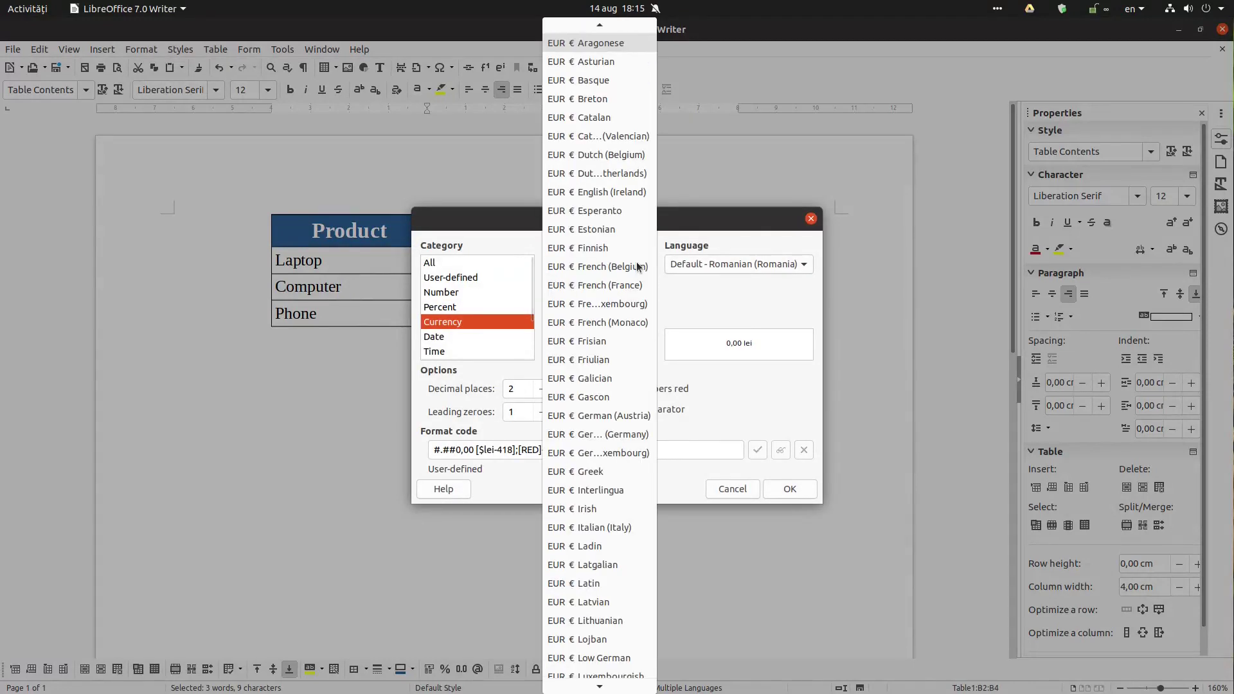
pyautogui.click(621, 194)
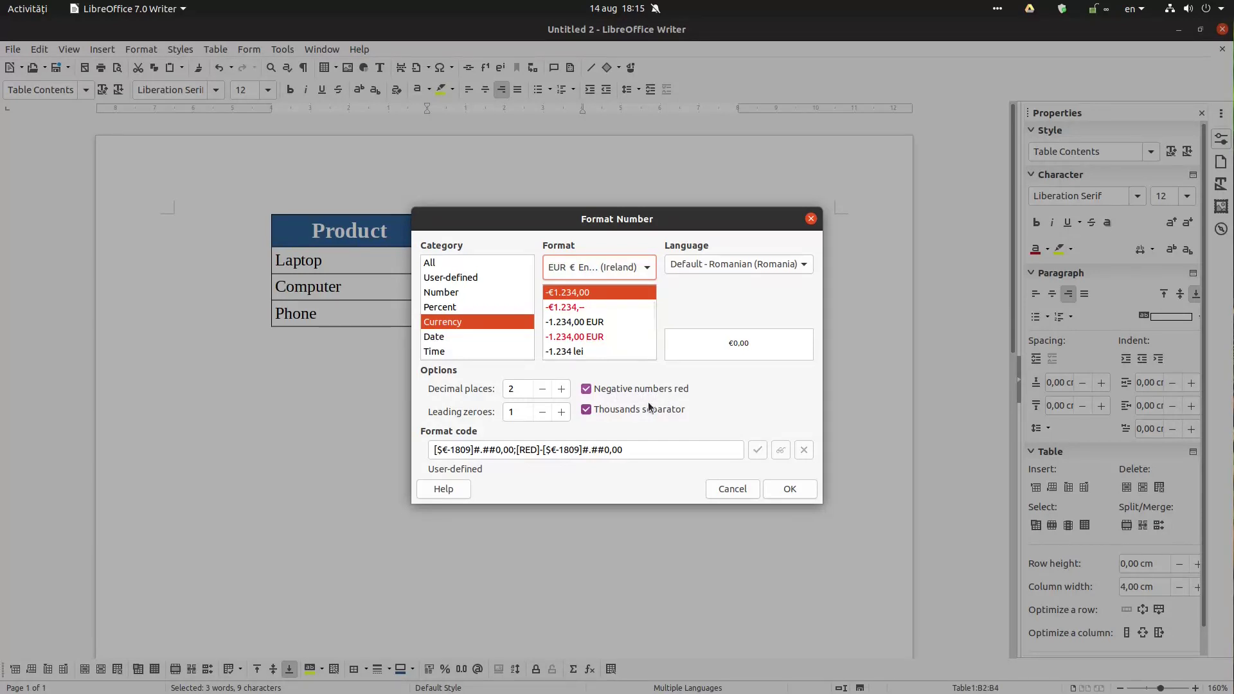
pyautogui.click(787, 488)
pyautogui.click(667, 383)
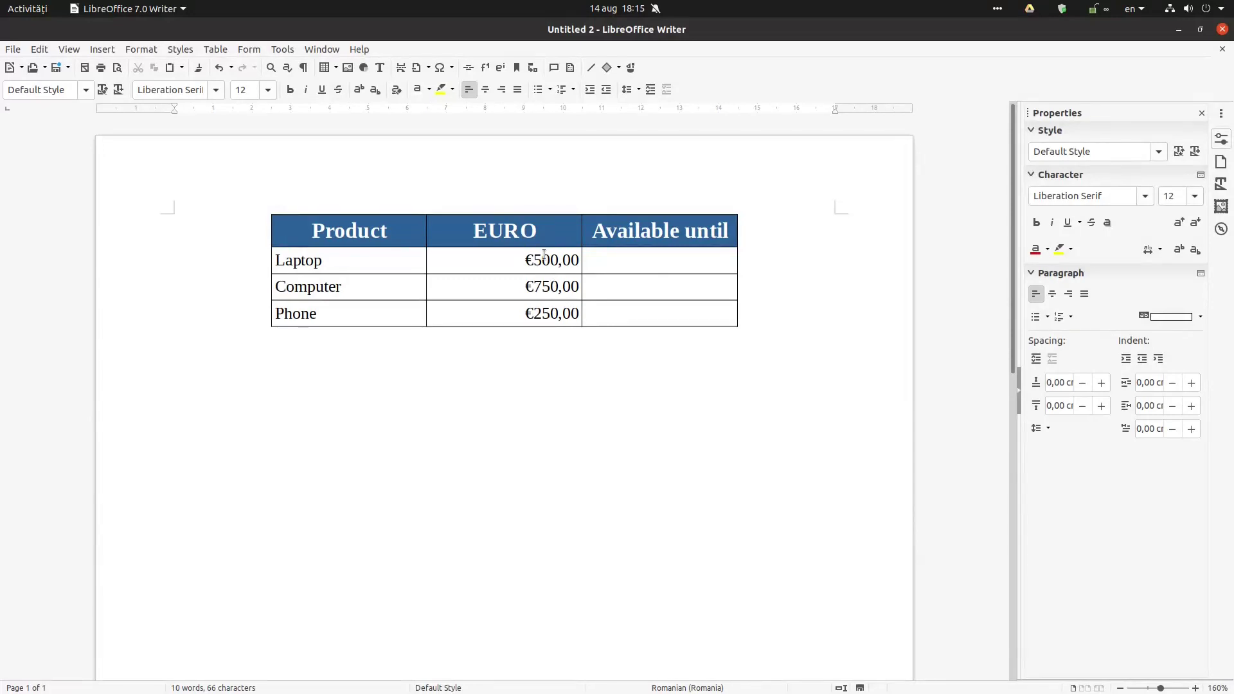
# - Select the three empty Available until cells and choose the Date number format category
pyautogui.click(615, 265)
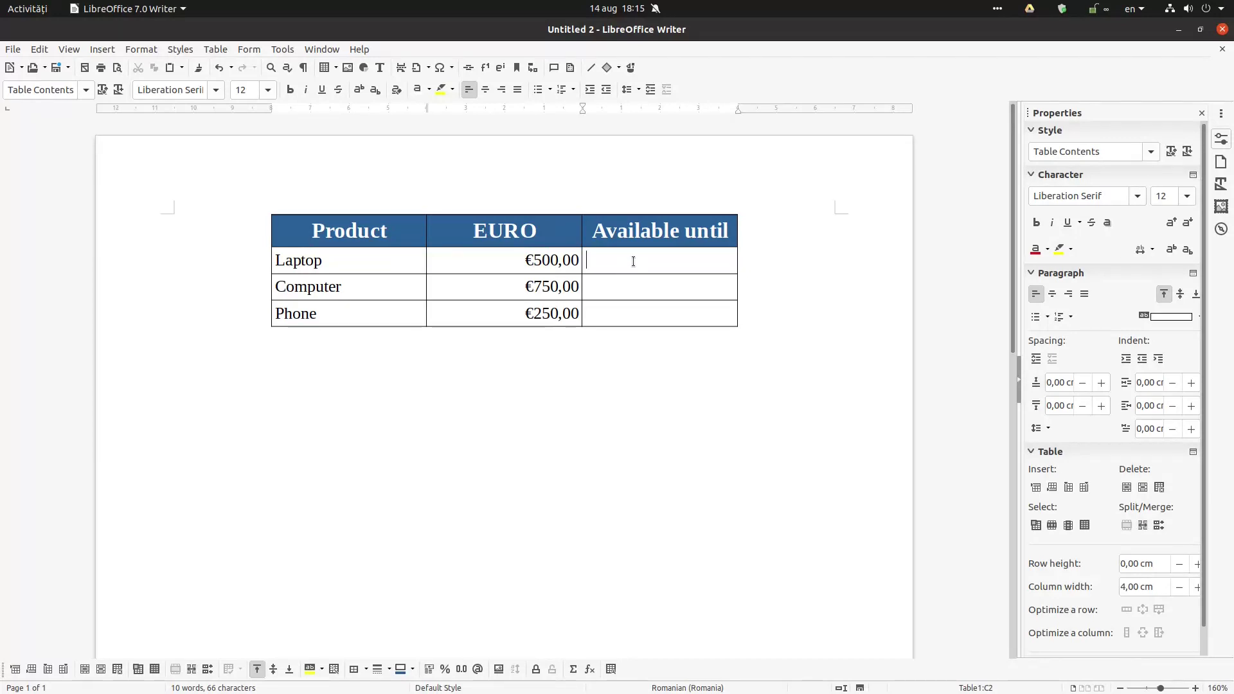
pyautogui.moveTo(630, 261); pyautogui.dragTo(643, 309)
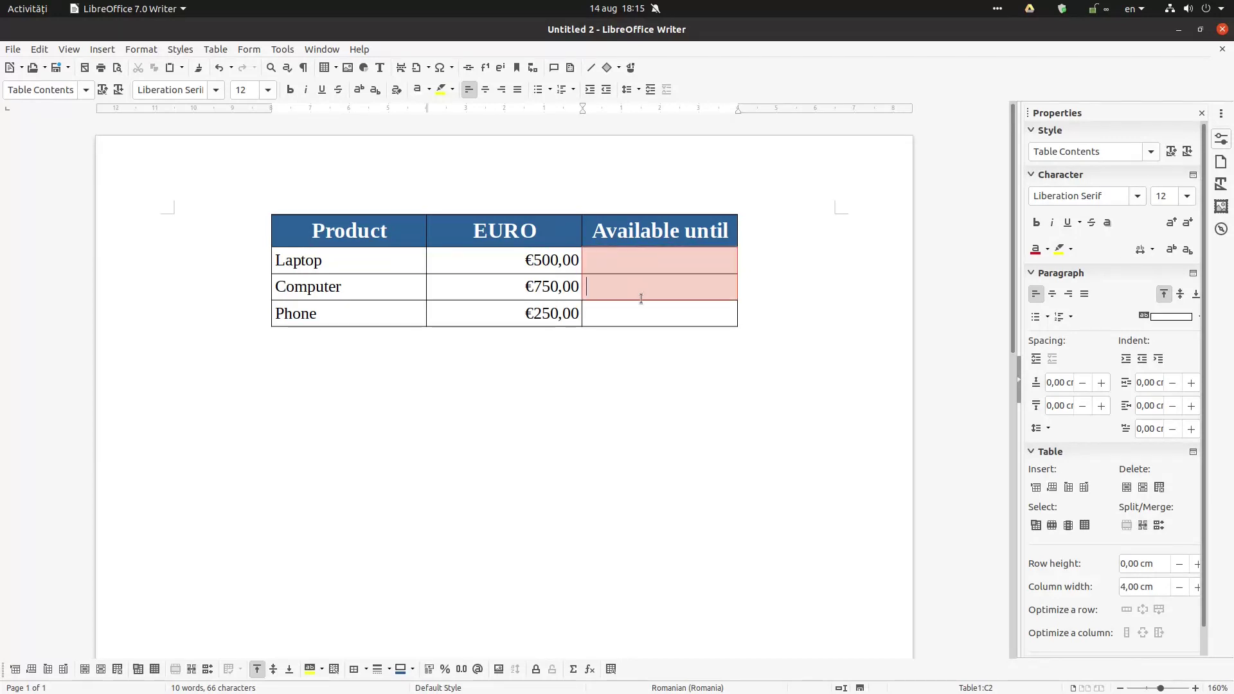
pyautogui.click(223, 52)
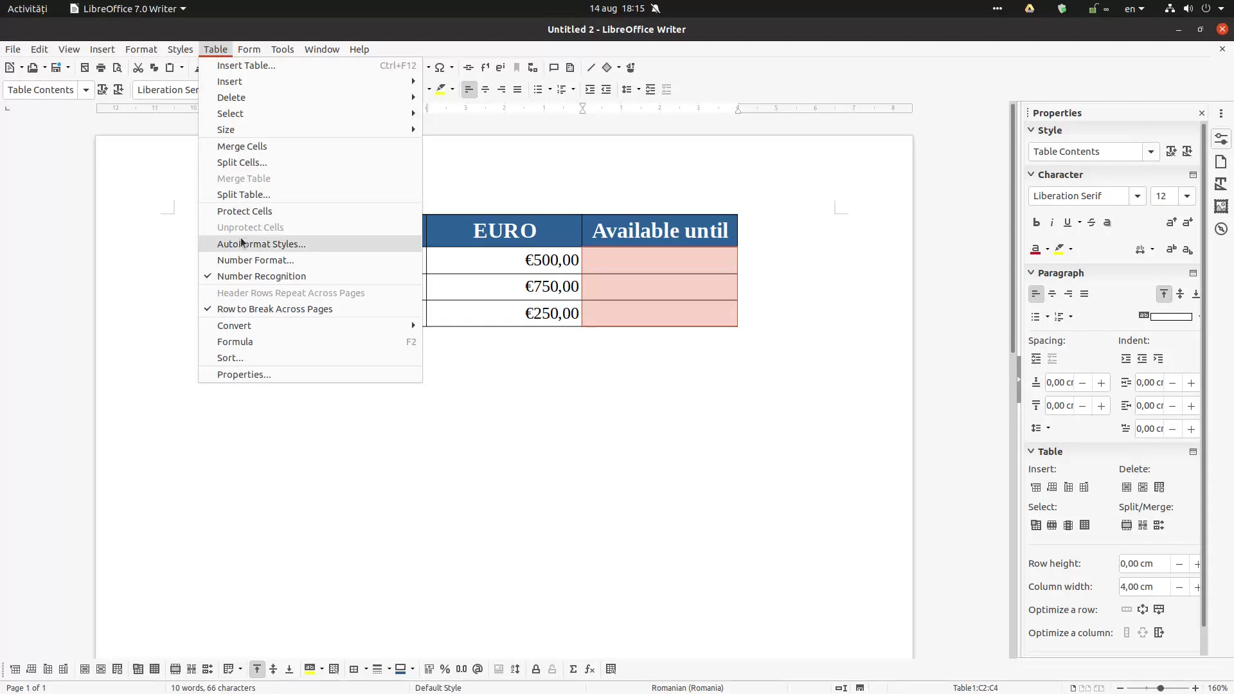
pyautogui.click(254, 259)
pyautogui.scroll(2, 467, 335)
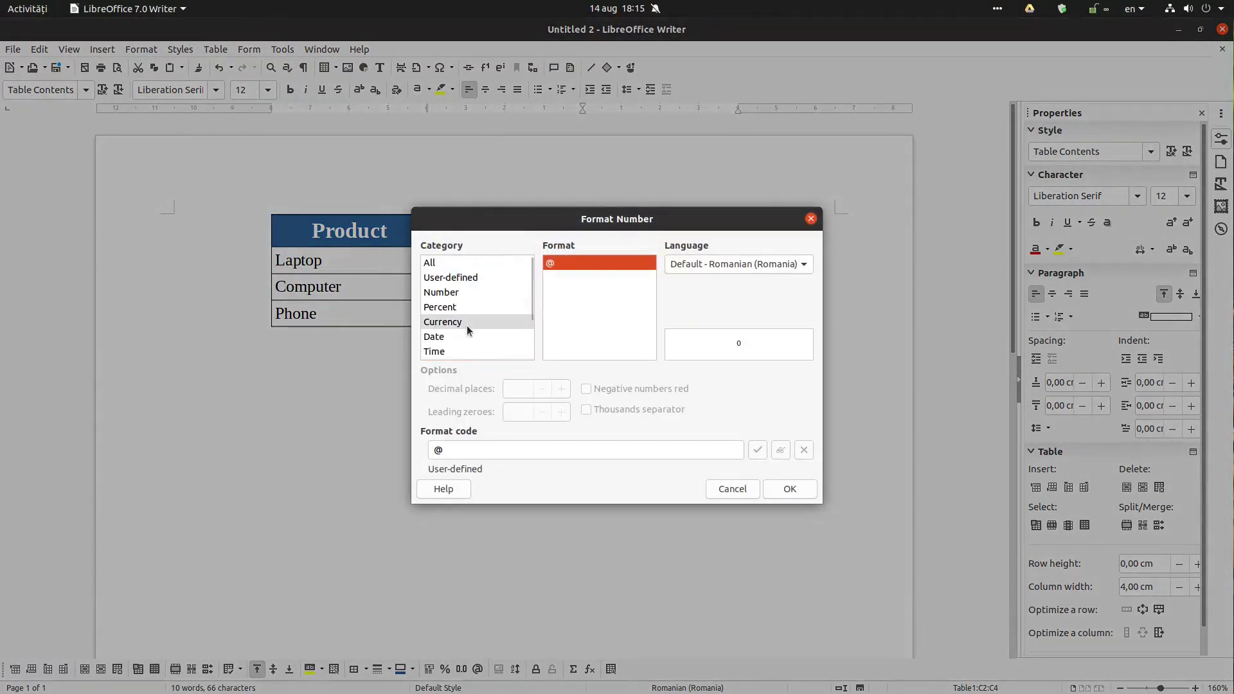
pyautogui.click(466, 336)
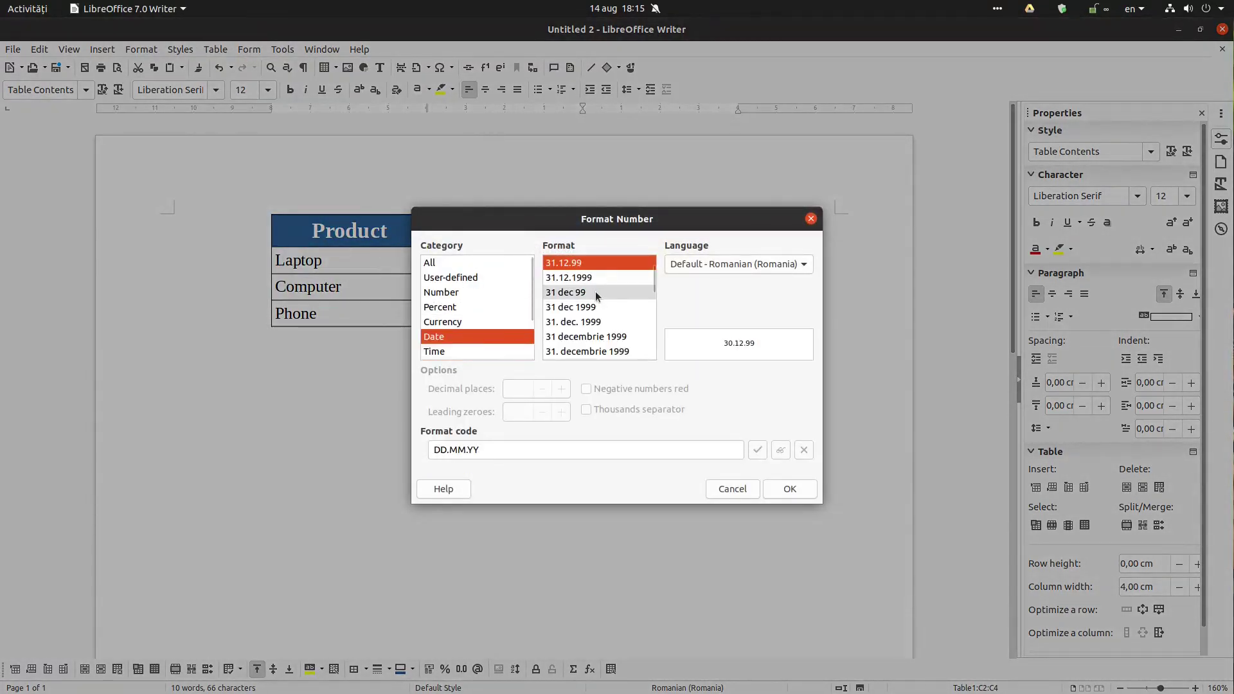
# - Set the date language to English (UK) and apply the long date format
pyautogui.scroll(-2, 598, 293)
pyautogui.click(731, 270)
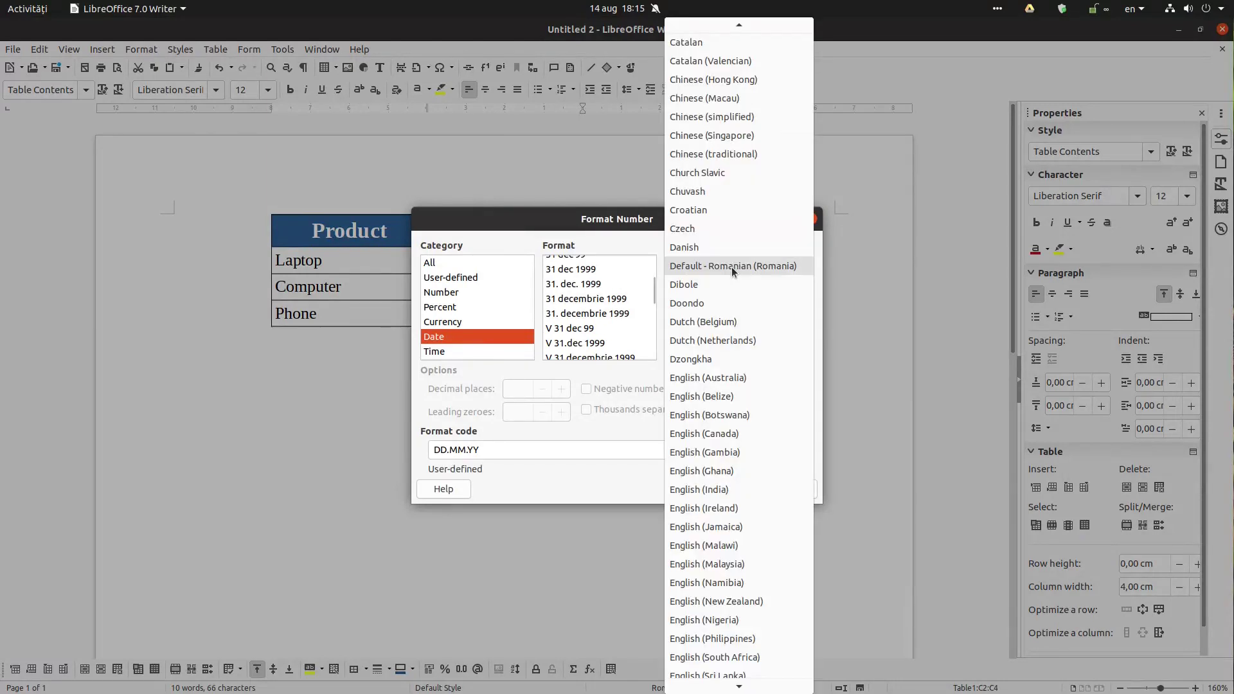
pyautogui.press('Down')
pyautogui.press('Down')
pyautogui.press('Down')
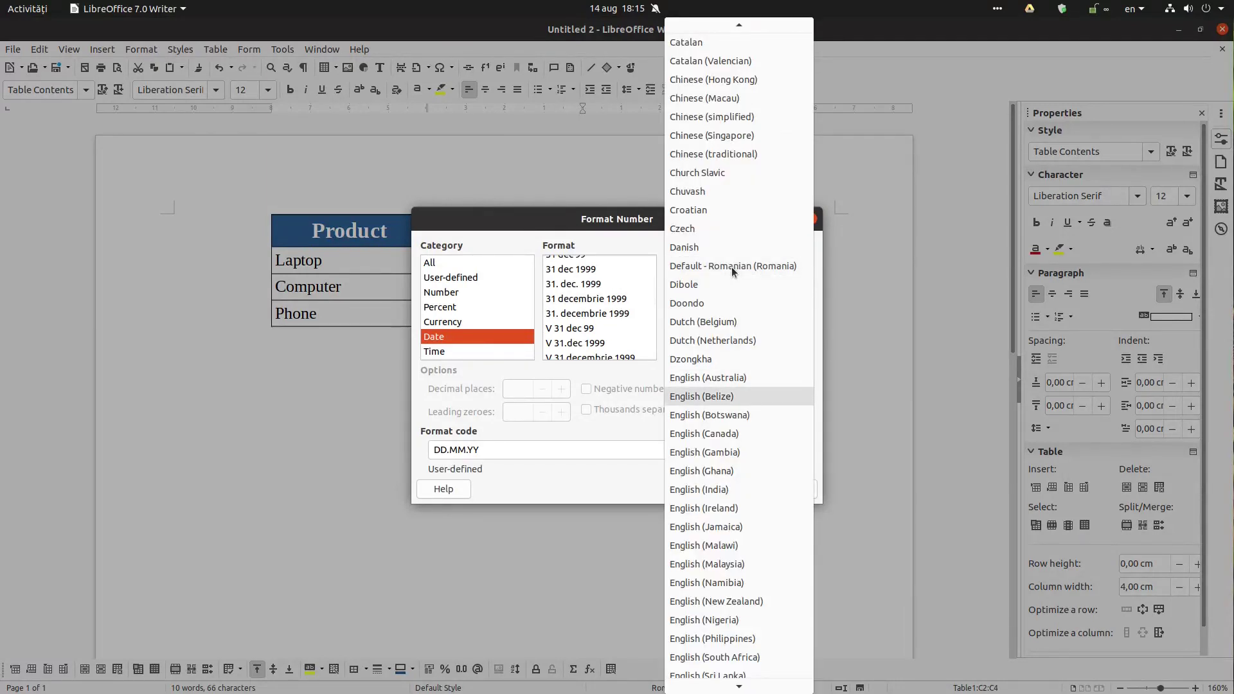
pyautogui.scroll(-3, 765, 496)
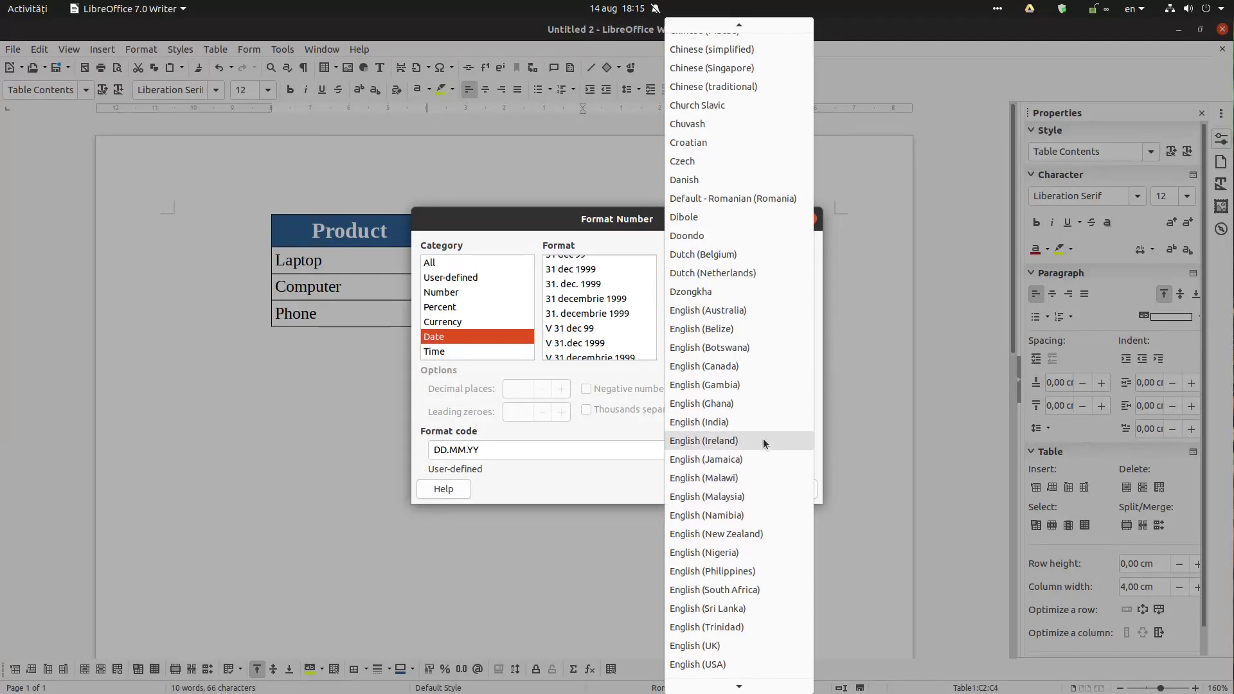
pyautogui.scroll(-2, 751, 589)
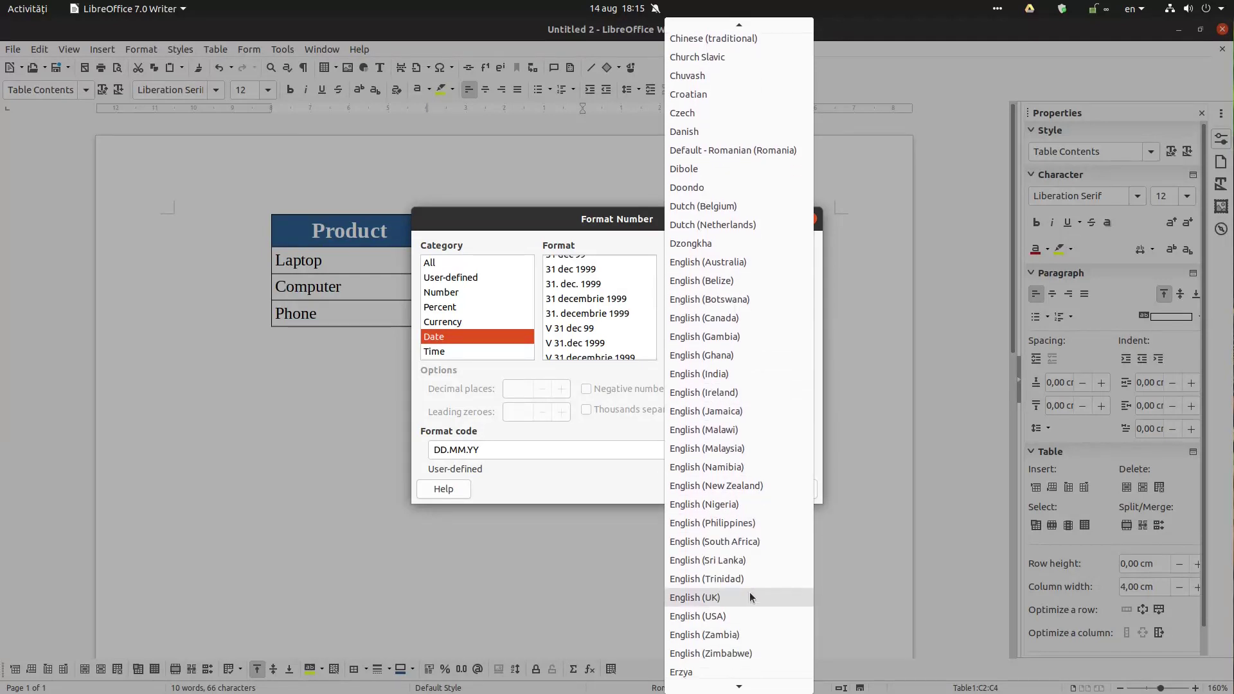
pyautogui.click(743, 601)
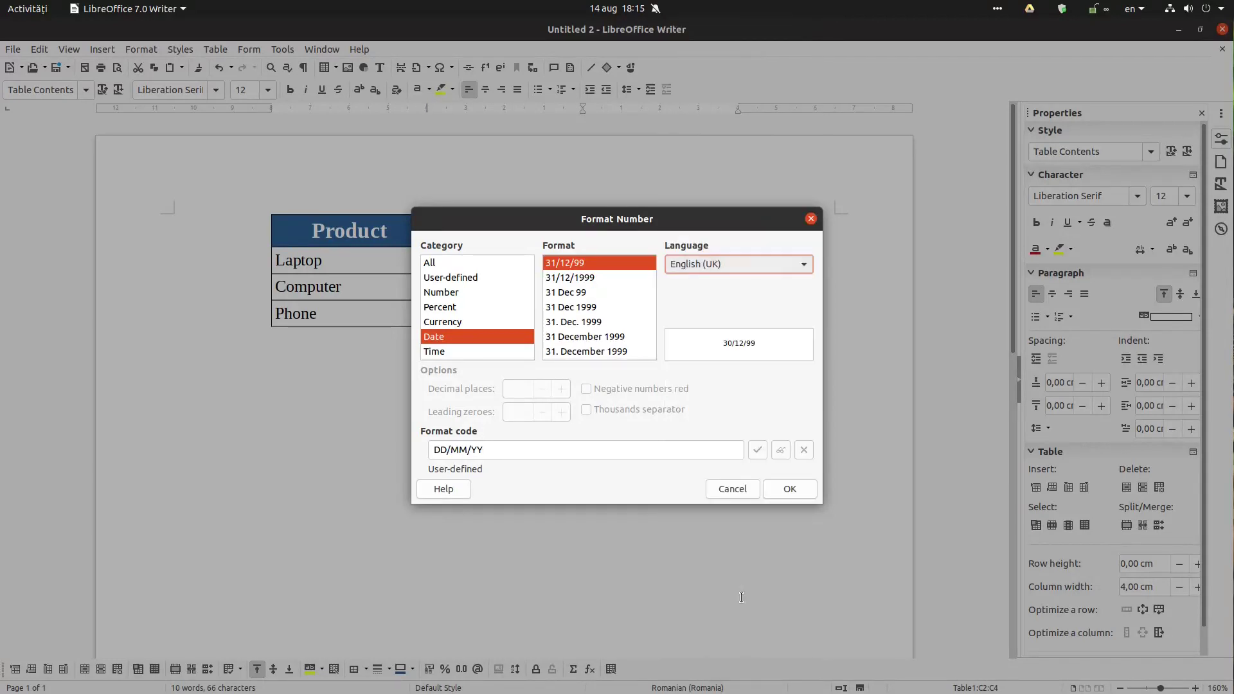
pyautogui.doubleClick(622, 315)
pyautogui.click(629, 268)
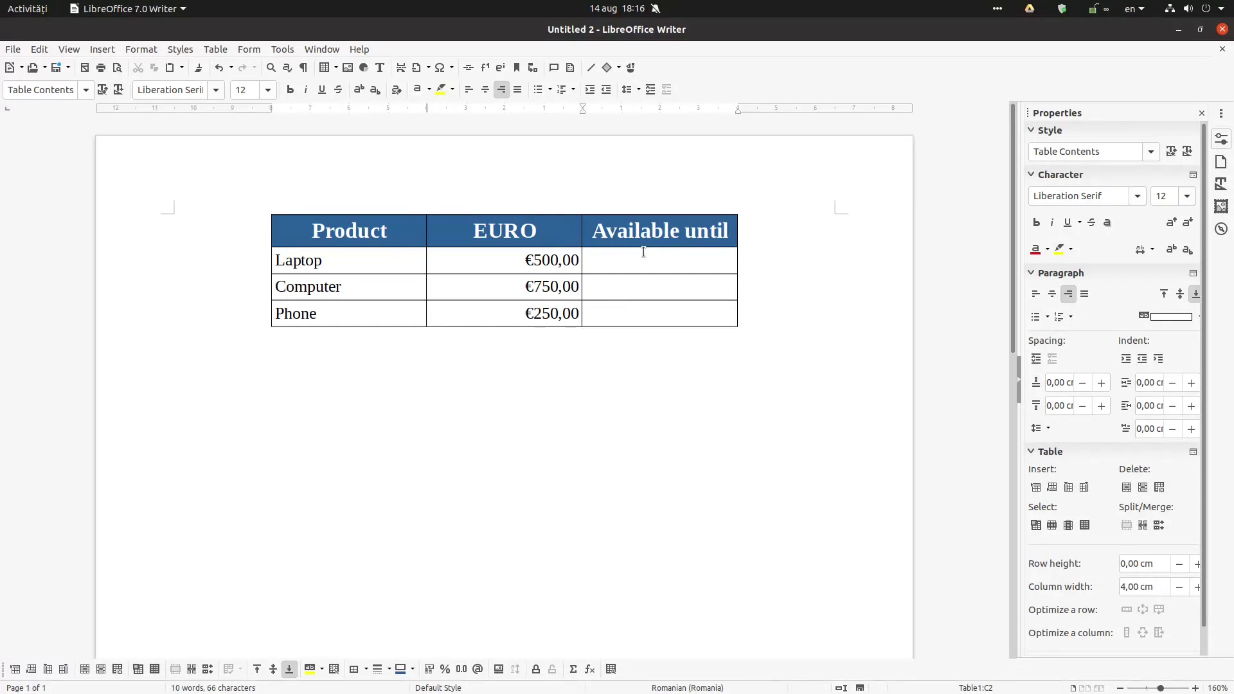
# - Enter the dates 24.08.2020, 25.08.2020 and 26.08.2020 down the Available until column
pyautogui.write('24')
pyautogui.write('.08.2020')
pyautogui.press('Down')
pyautogui.write('25')
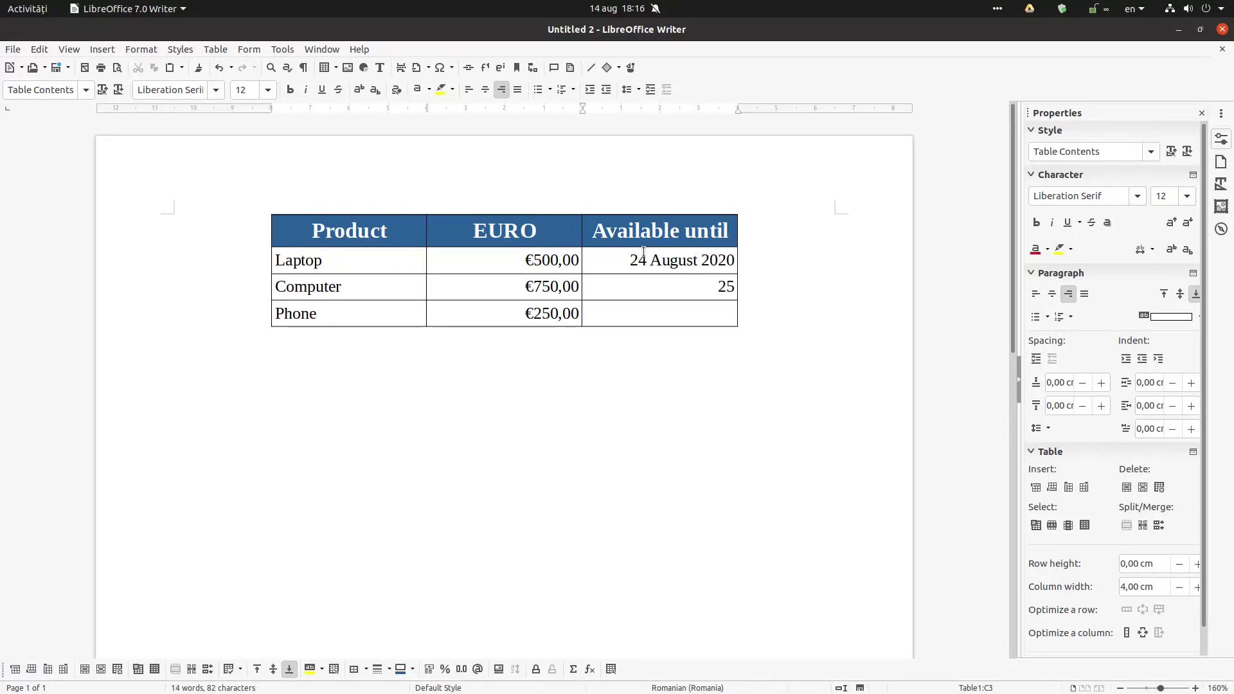
pyautogui.write('.08.2020')
pyautogui.press('Down')
pyautogui.write('26.08.2020')
pyautogui.press('Up')
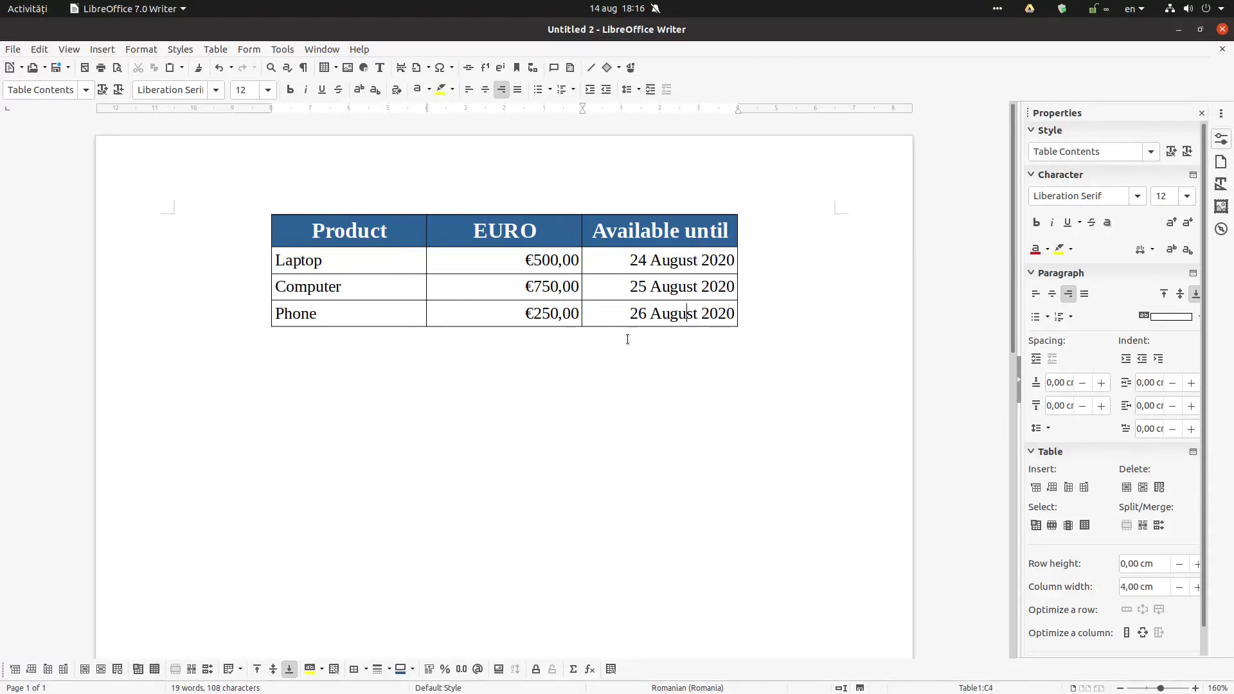
pyautogui.moveTo(506, 260); pyautogui.dragTo(540, 303)
# - Apply the euro currency format with two decimals to the EURO amounts
pyautogui.click(517, 259)
pyautogui.rightClick(540, 311)
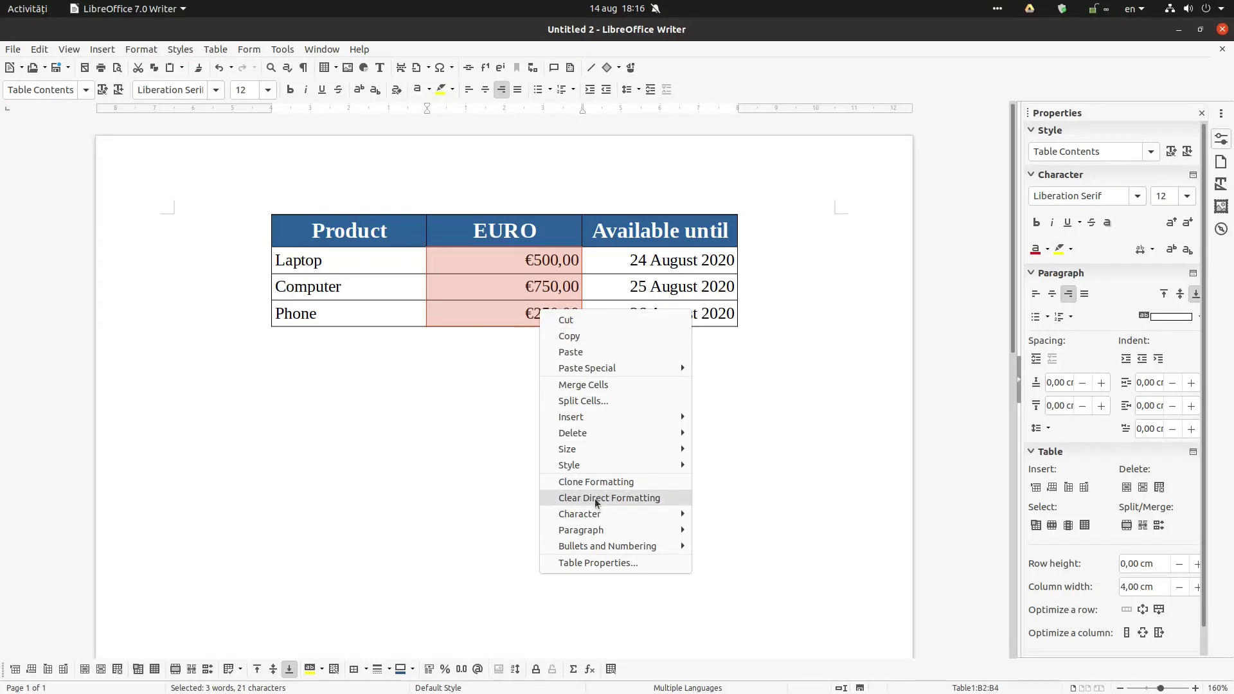
pyautogui.click(218, 50)
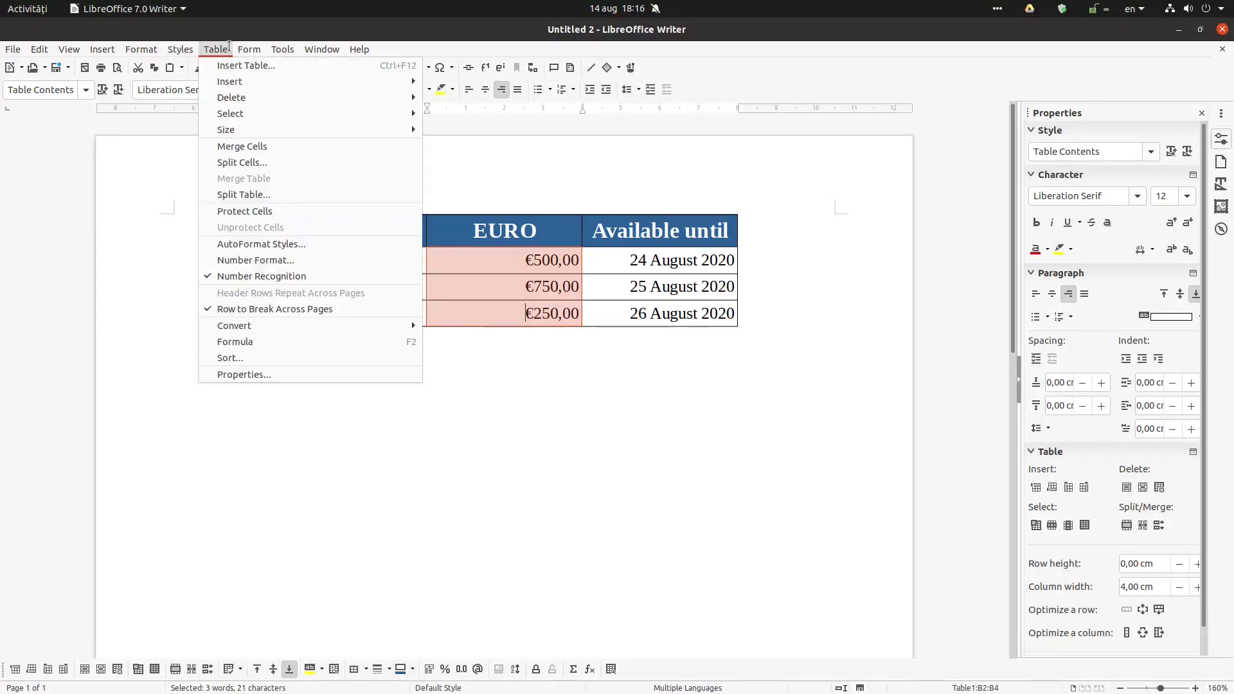
pyautogui.click(255, 259)
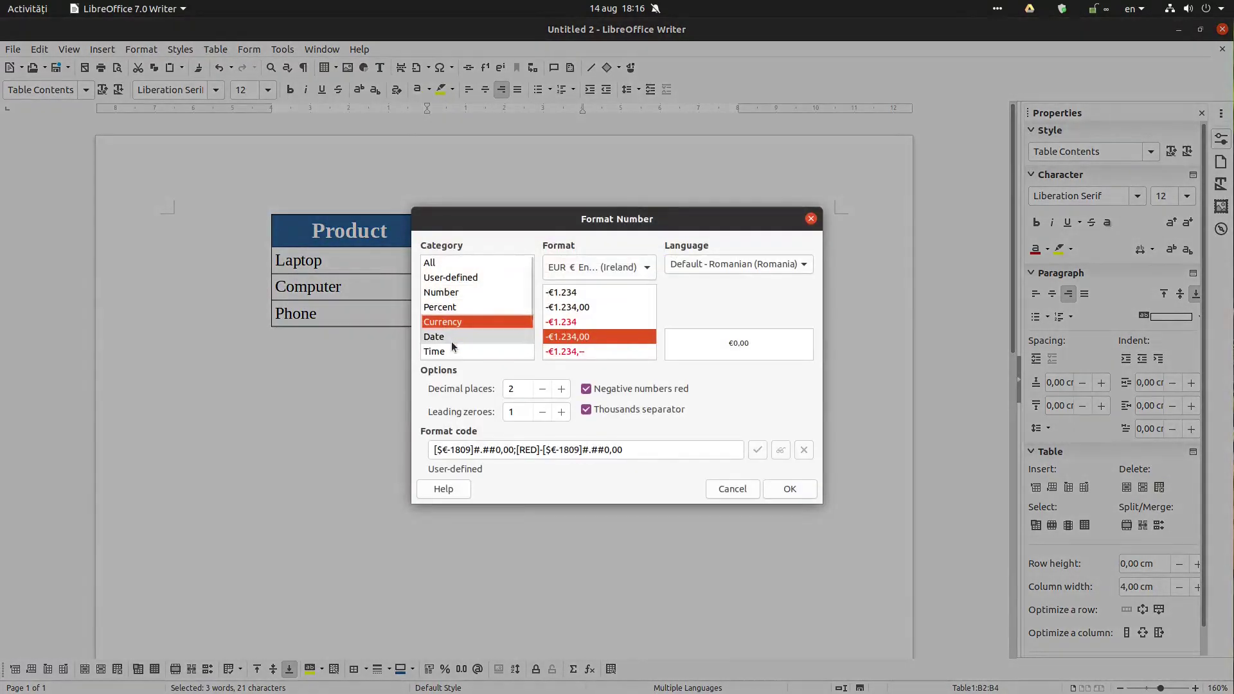
pyautogui.doubleClick(567, 336)
# - Add a space after the euro sign in the format code, giving € 500,00
pyautogui.rightClick(555, 317)
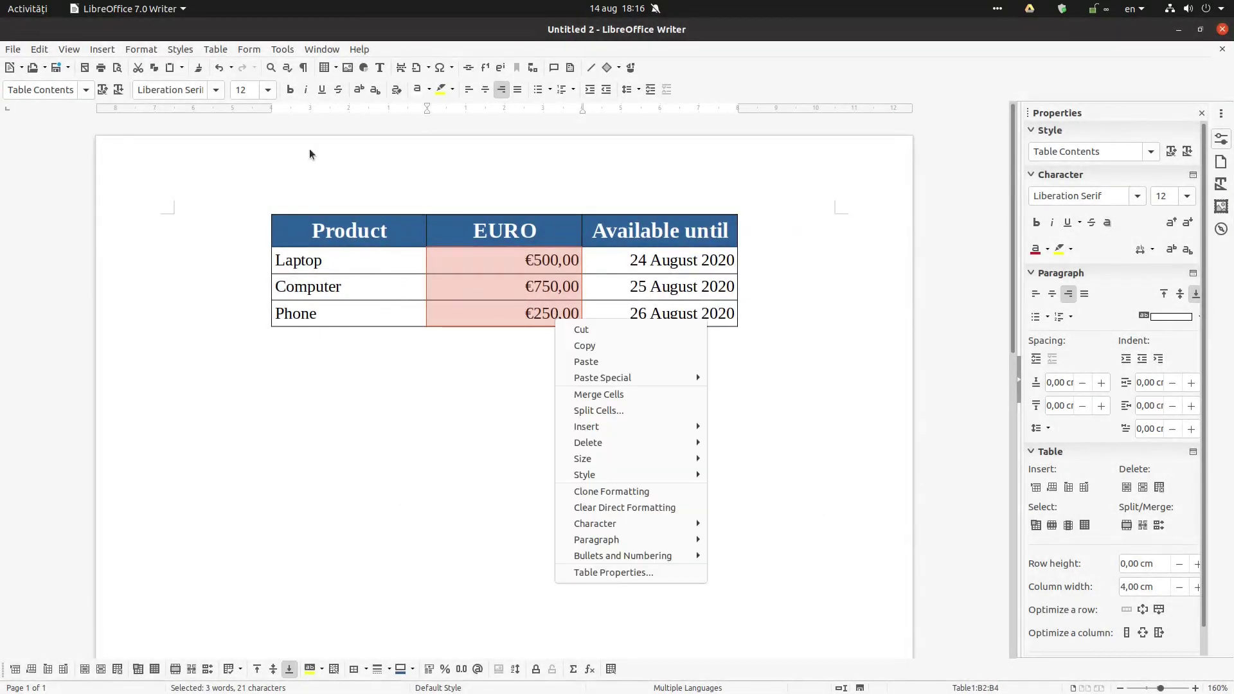
pyautogui.click(211, 52)
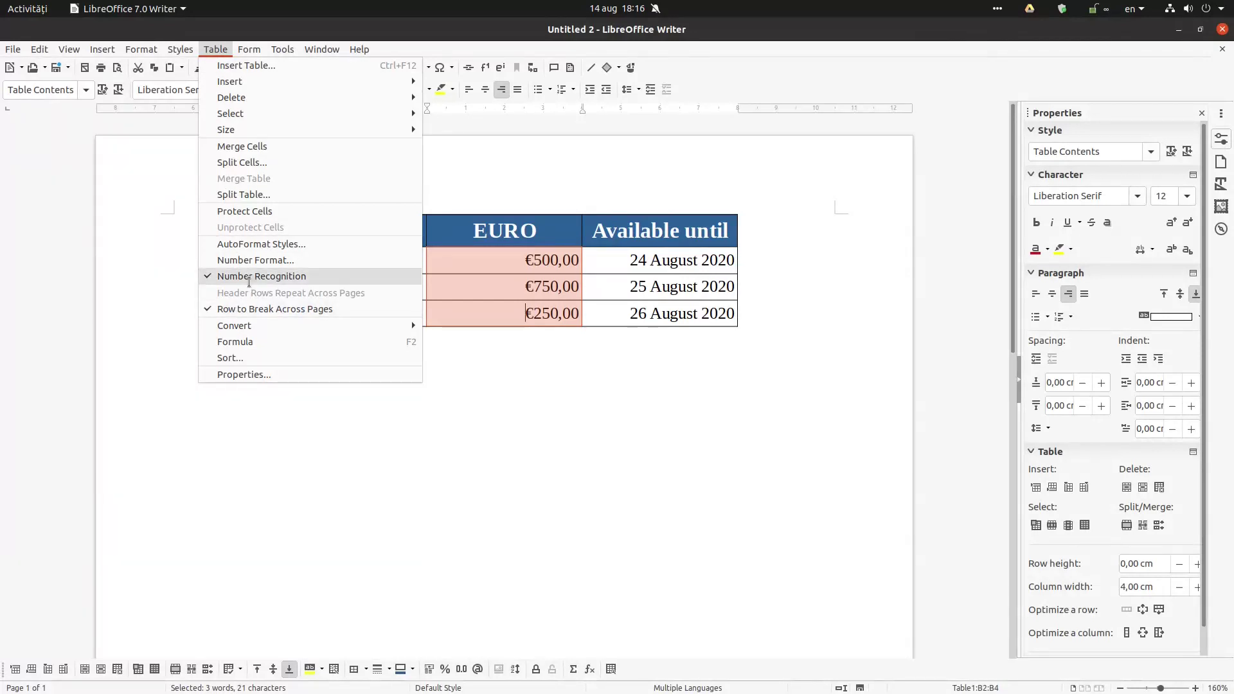
pyautogui.click(246, 260)
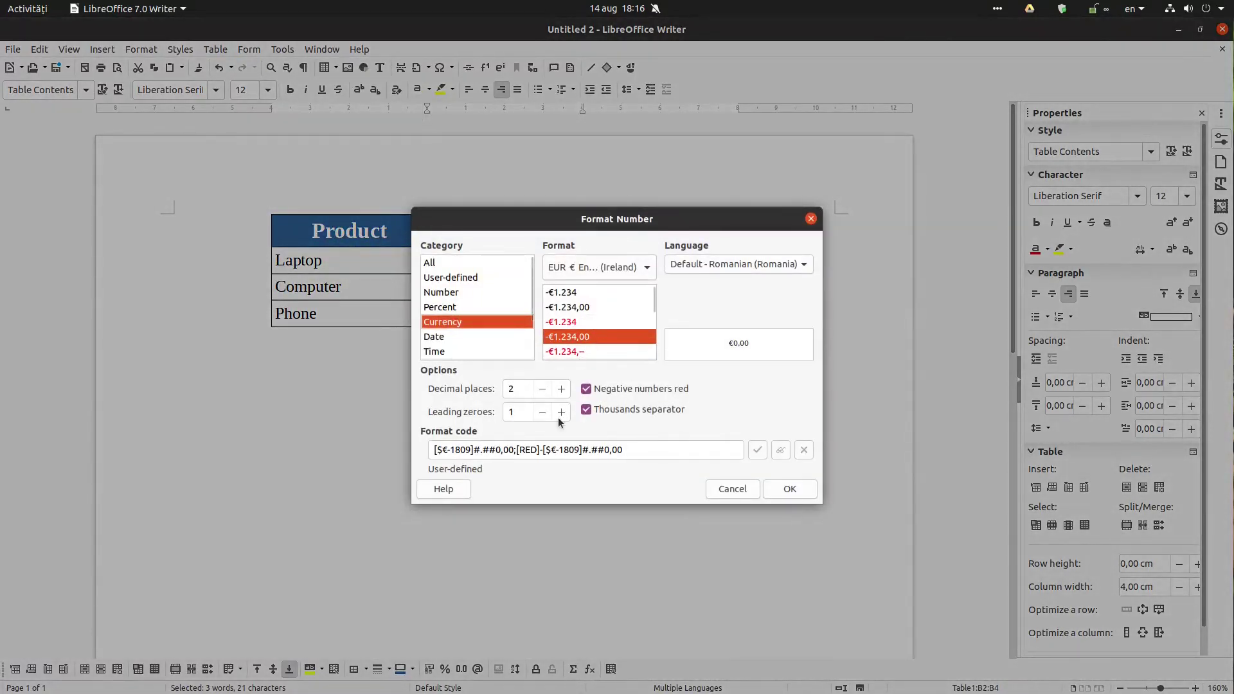
pyautogui.doubleClick(495, 450)
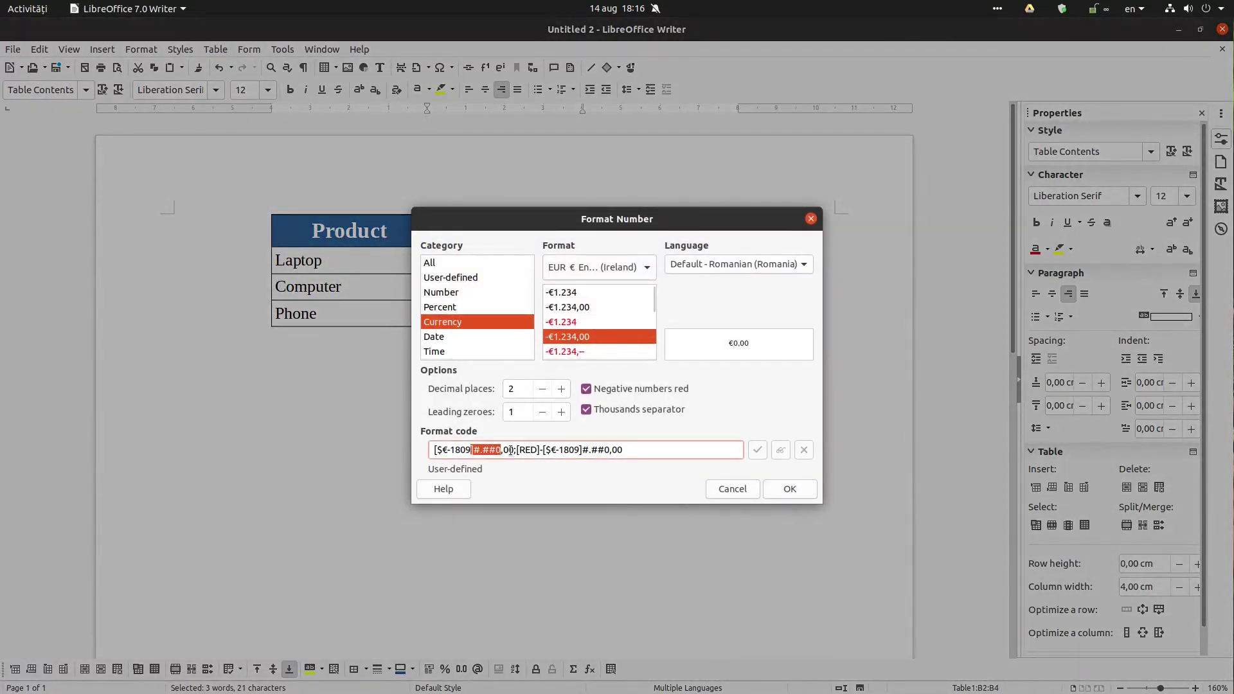
pyautogui.doubleClick(447, 448)
pyautogui.press('Right')
pyautogui.click(767, 492)
pyautogui.click(615, 367)
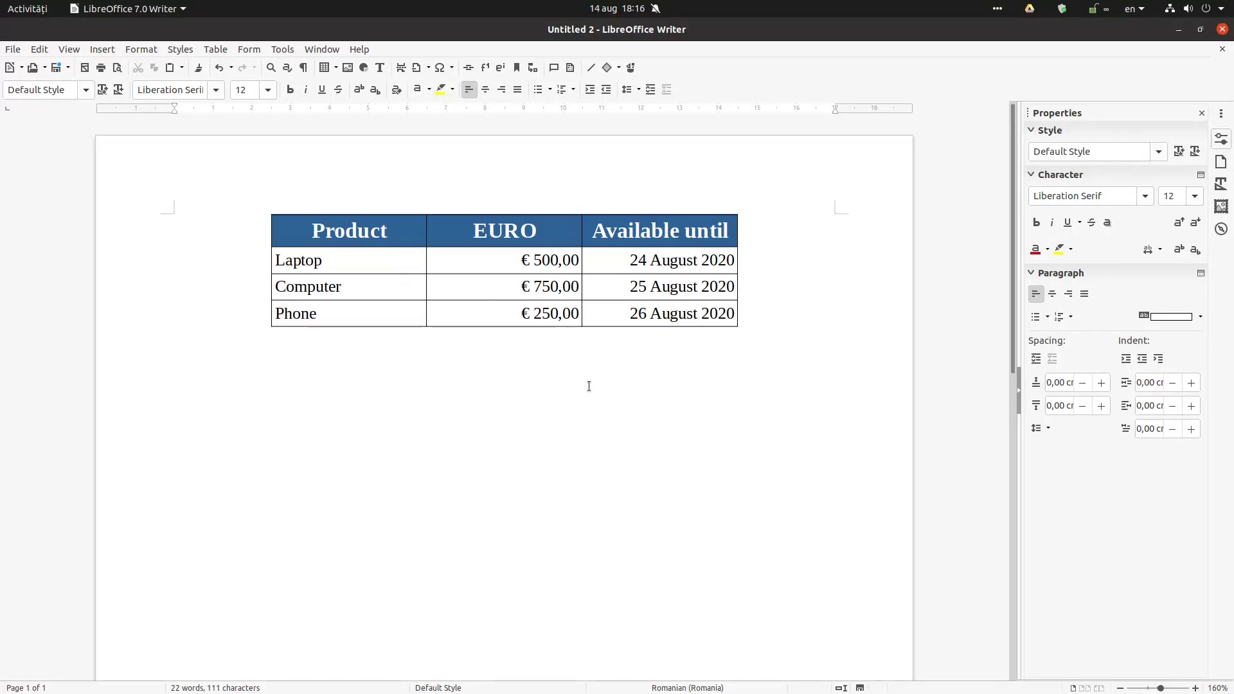
pyautogui.click(359, 52)
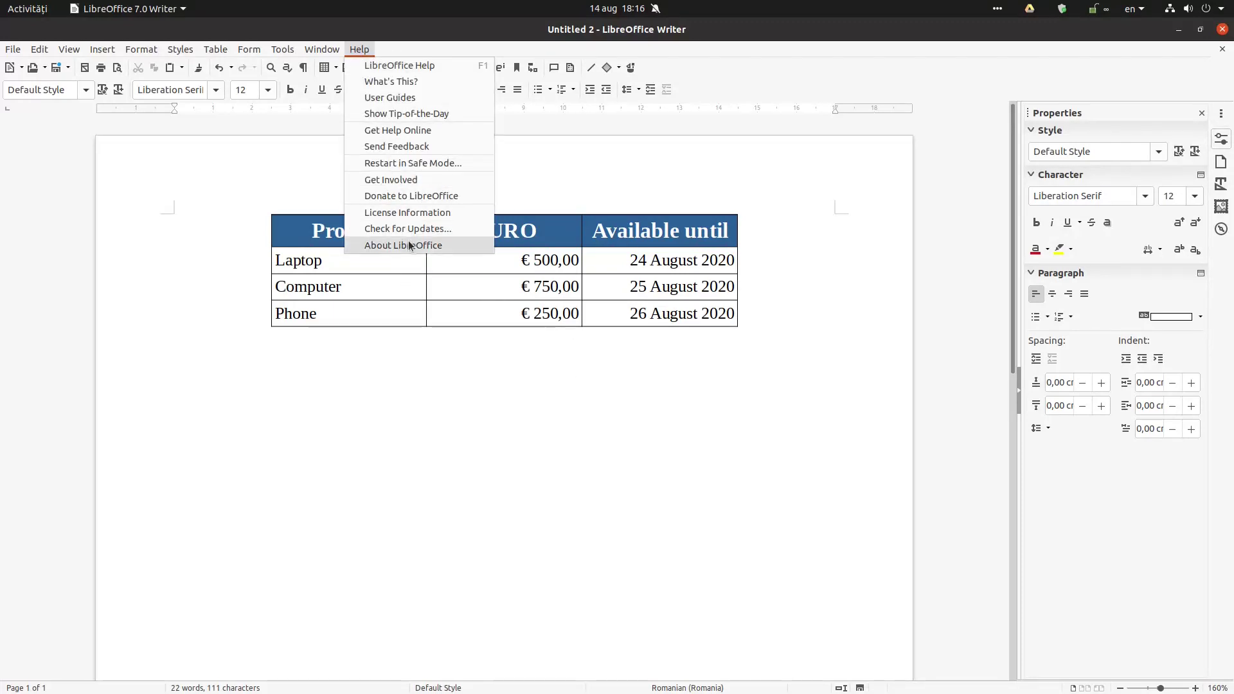